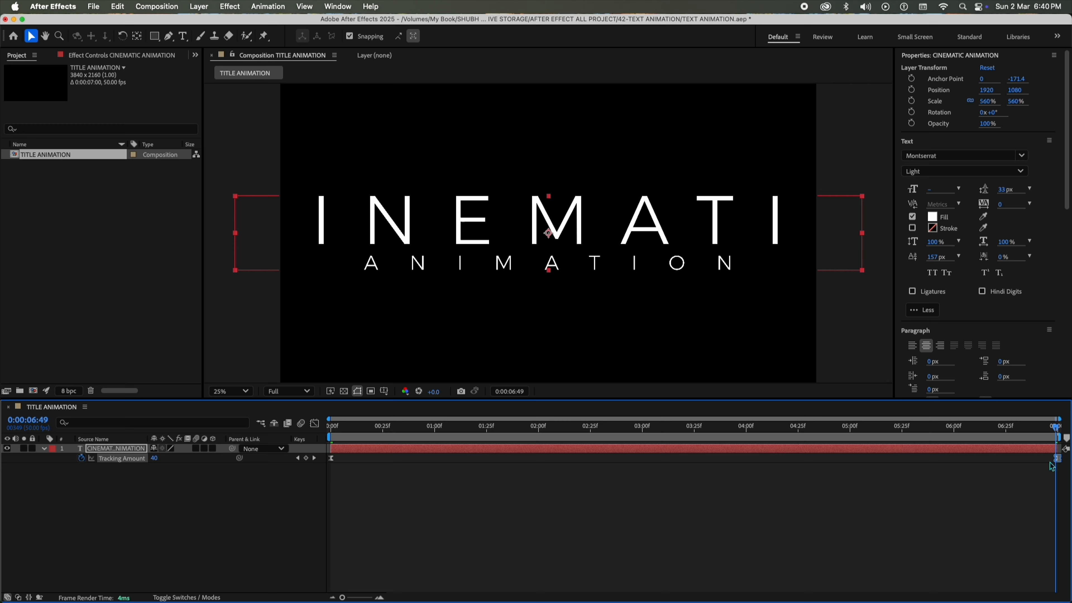
Align the title's last Tracking Amount keyframe with the final frame at 0:00:06:49 and set its value to 10.
key(equal)
key(equal)
key(equal)
key(equal)
key(minus)
key(minus)
key(minus)
key(minus)
key(equal)
key(equal)
key(equal)
key(equal)
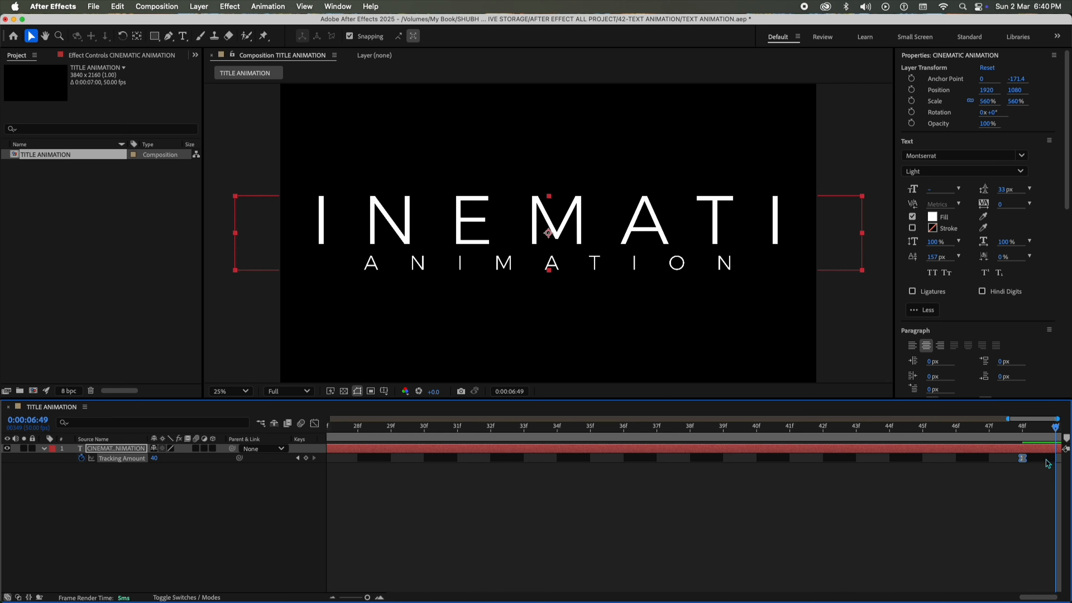
double_click(1030, 459)
key(minus)
key(minus)
key(minus)
key(minus)
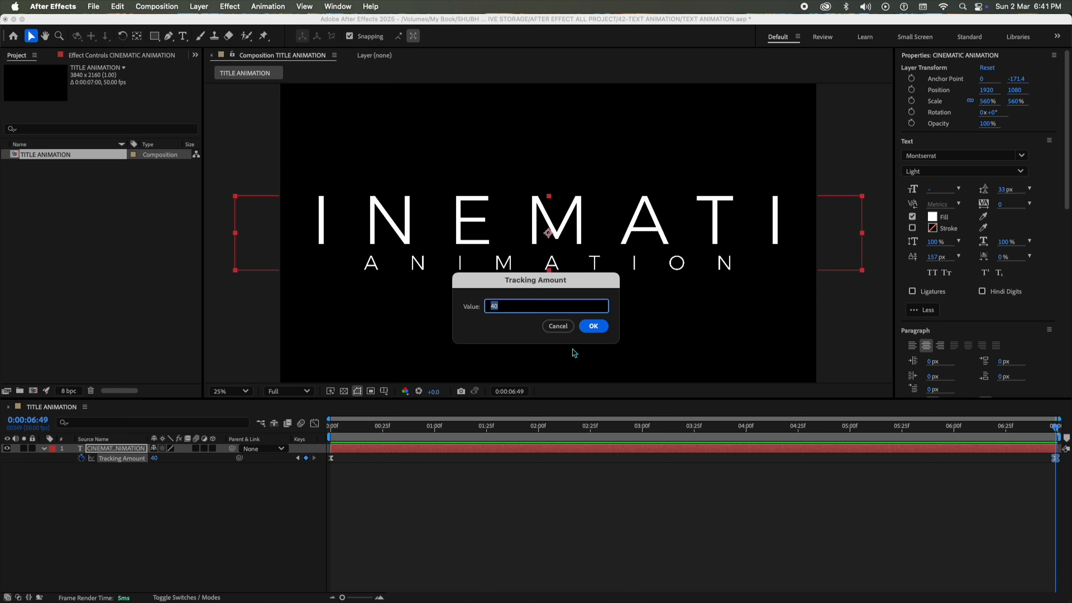
text(10)
key(Return)
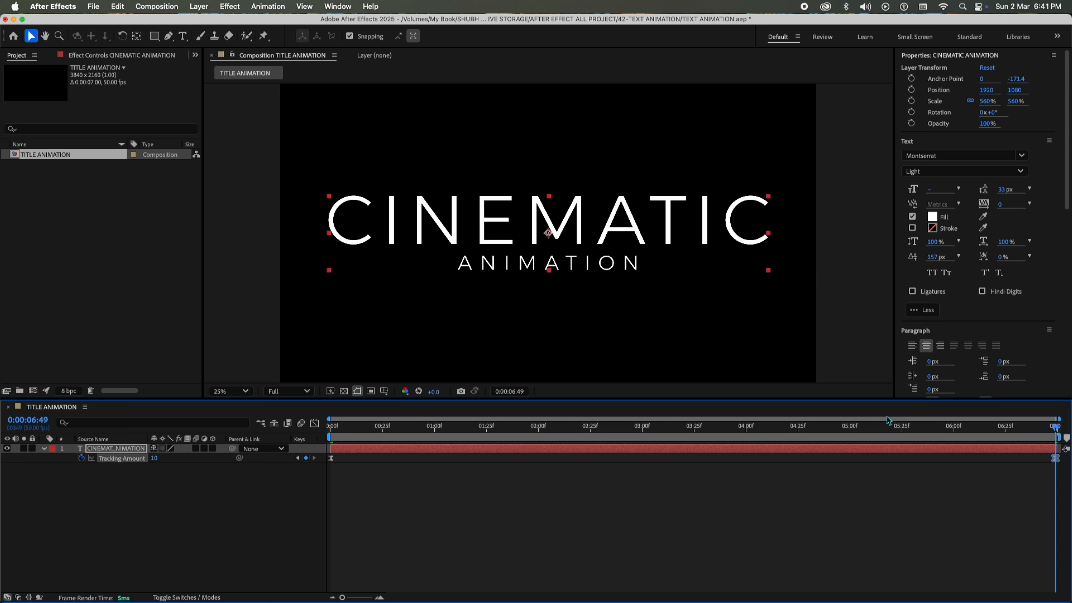
Preview the title's tracking animation, scrub to 0:00:04:17 and collapse the layer's keyframed properties.
key(space)
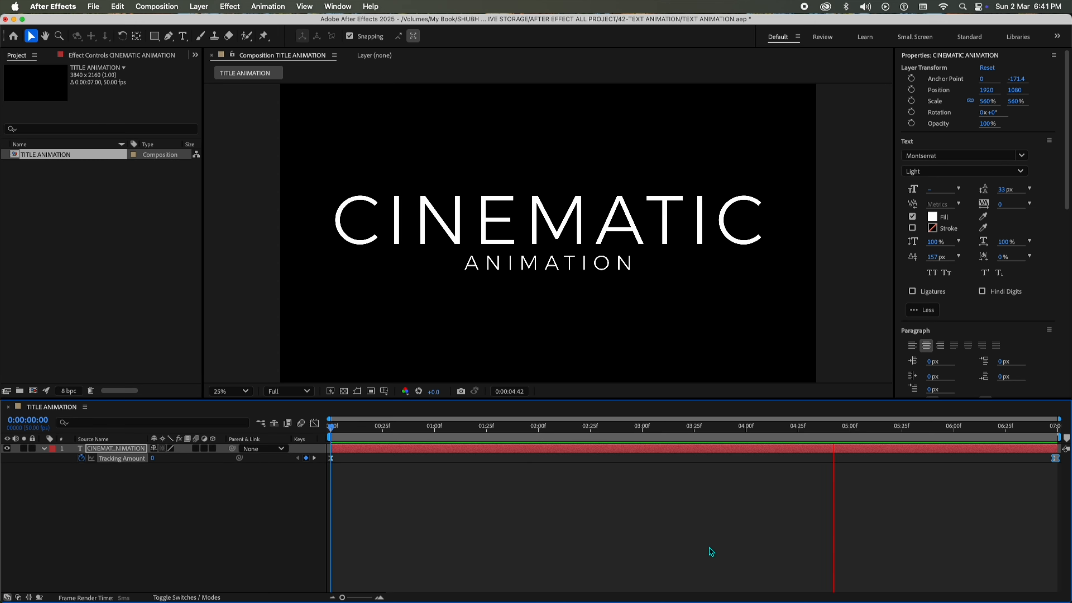
drag(395, 427, 783, 441)
click(492, 502)
key(u)
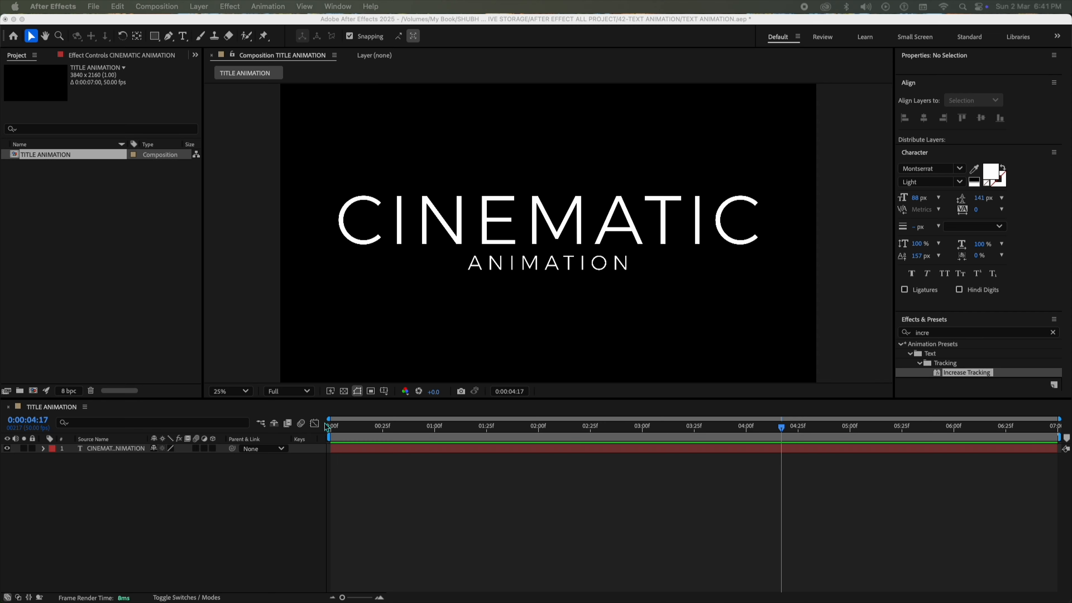
Create a black 3840 x 2160 px solid layer named SABER.
right_click(229, 478)
mouse_move(270, 456)
click(412, 486)
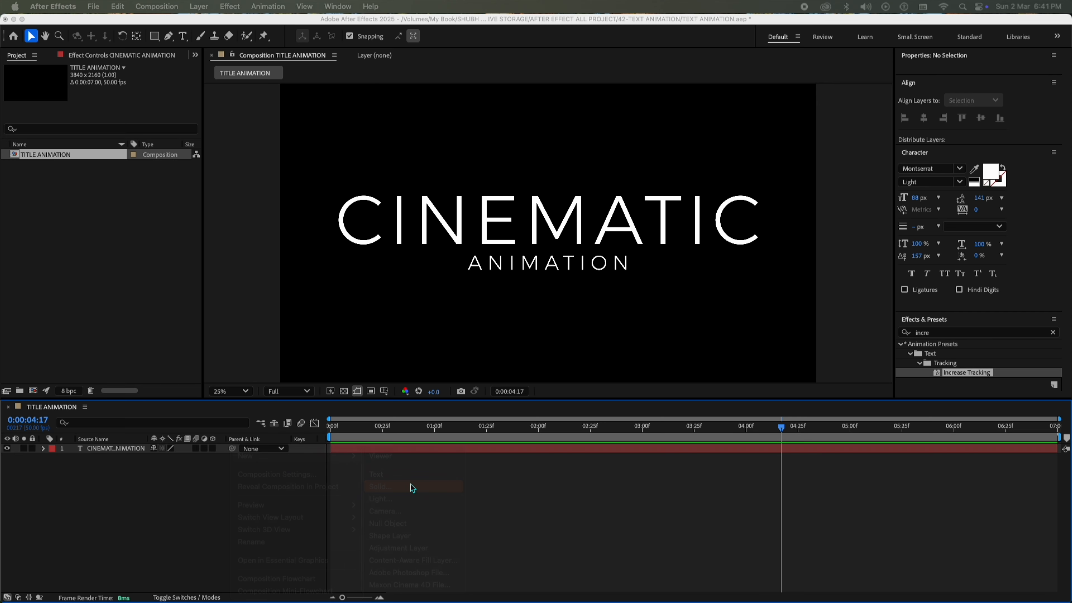
text(SABER)
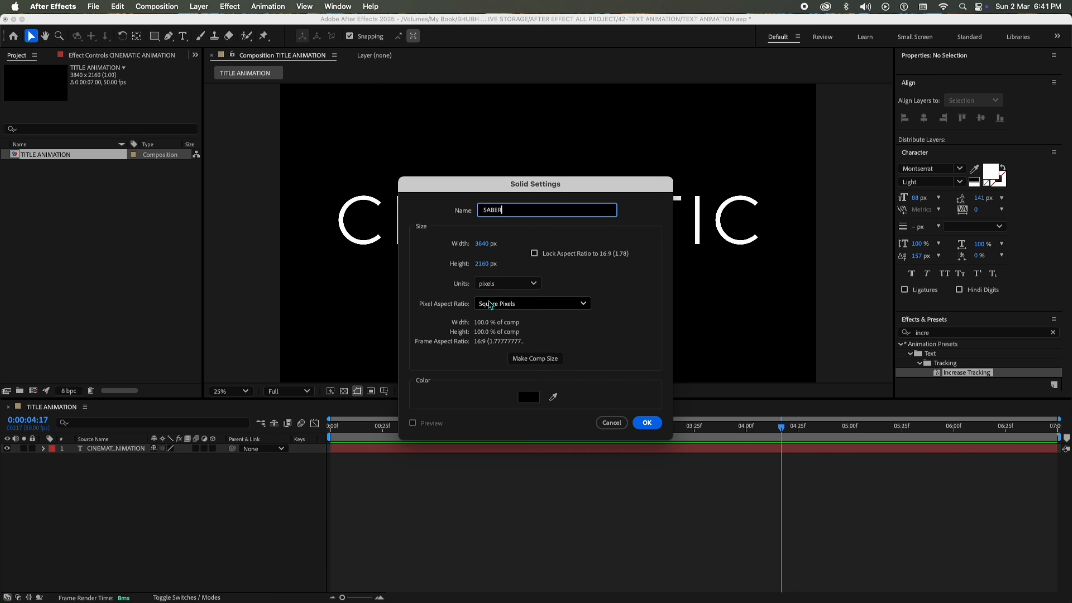
key(Return)
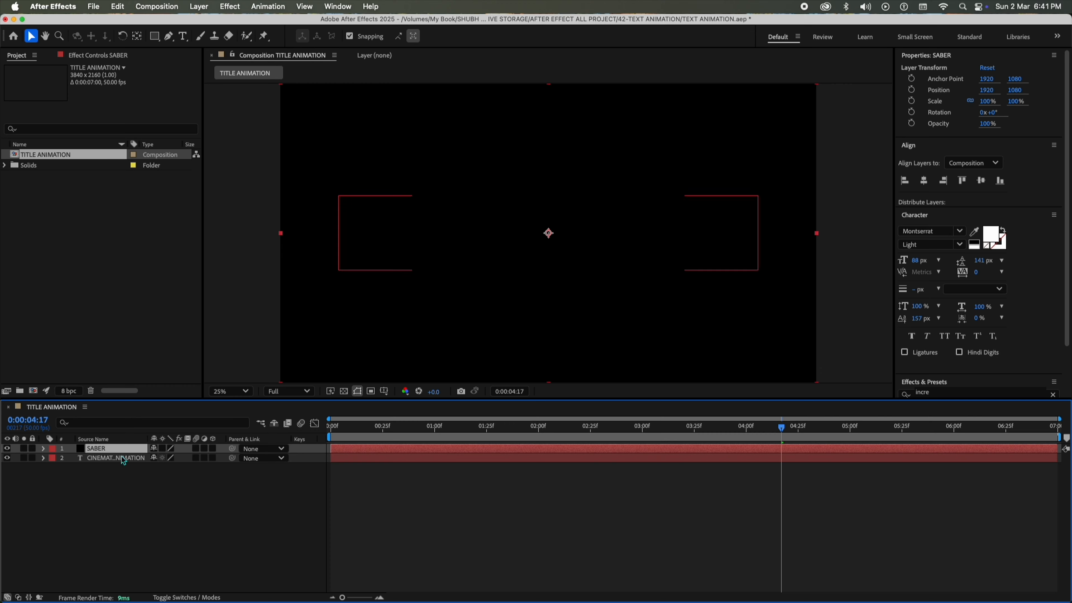
Apply the Video Copilot Saber effect to the SABER solid and stack that solid above the title layer.
drag(121, 450, 120, 501)
scroll(1041, 358, down, 5)
click(981, 337)
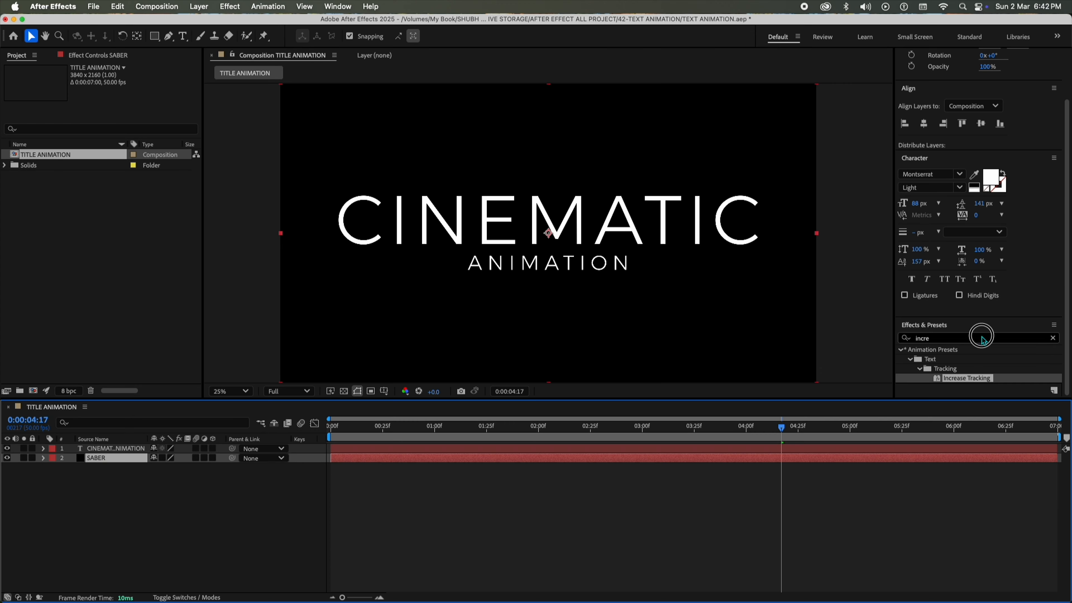
text(saber)
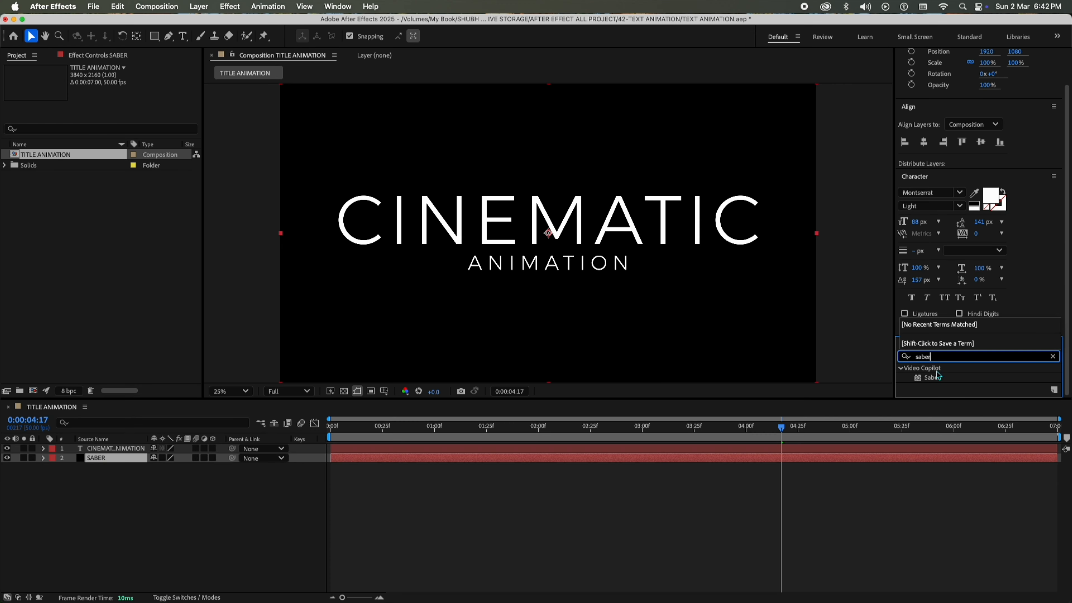
drag(936, 376, 119, 445)
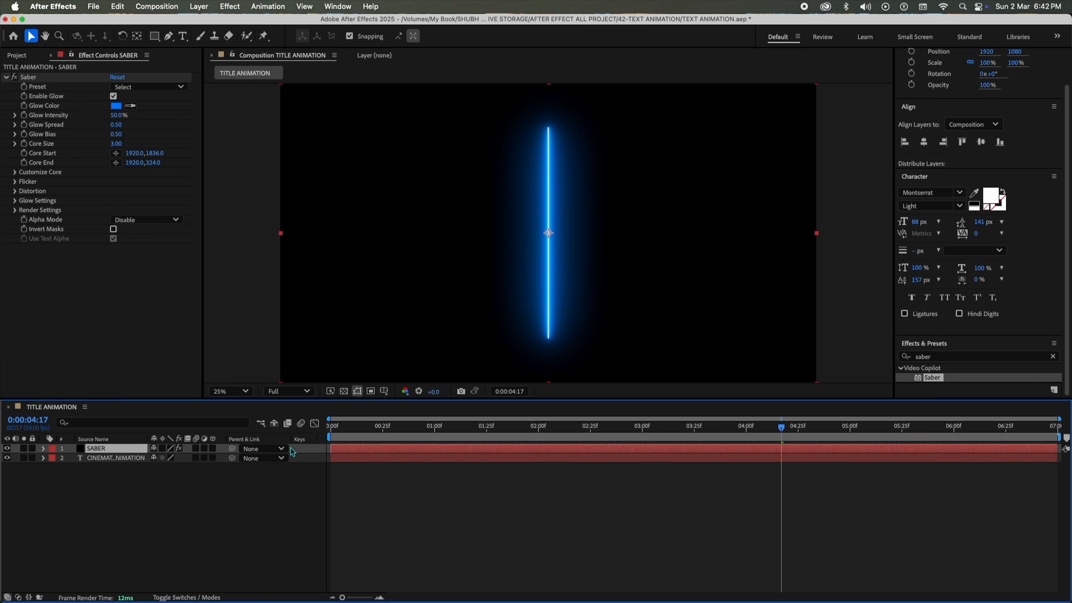
drag(557, 440, 465, 443)
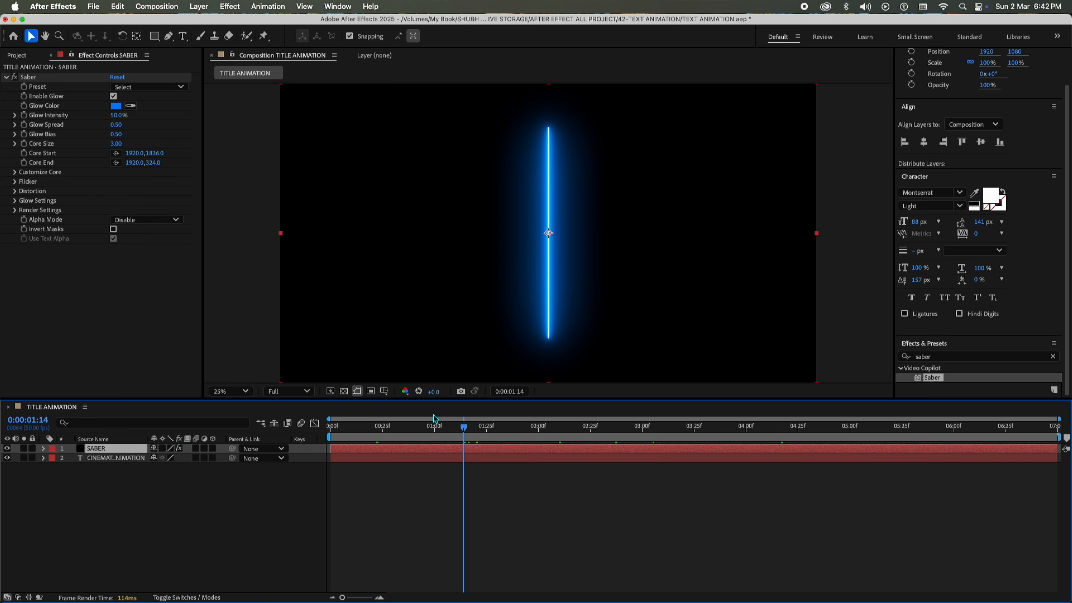
Change the Saber effect's Glow Color to the deep blue 001EFF.
click(116, 106)
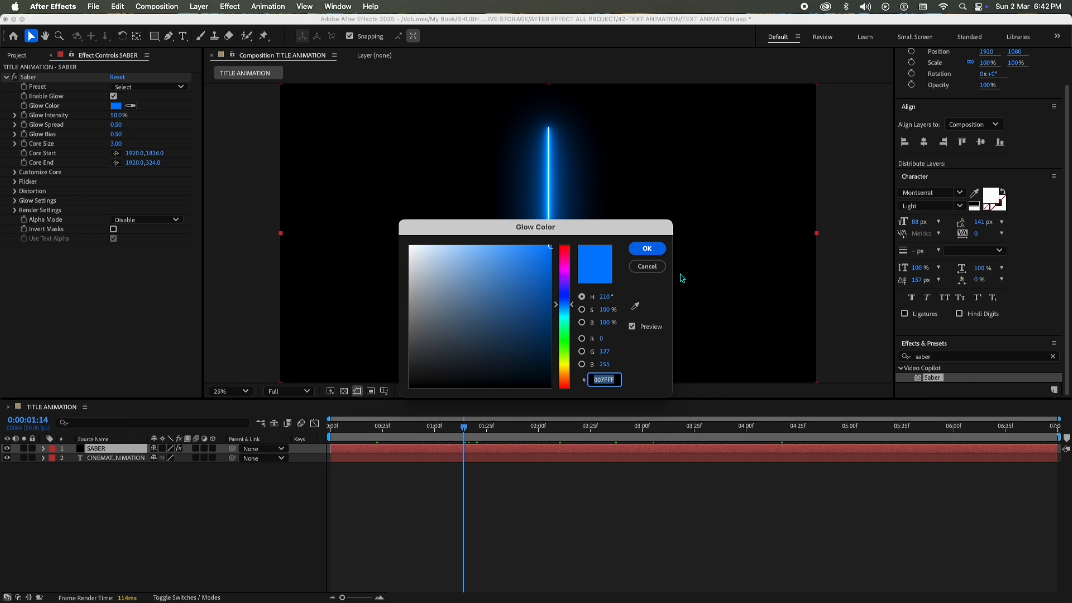
text(0000FF)
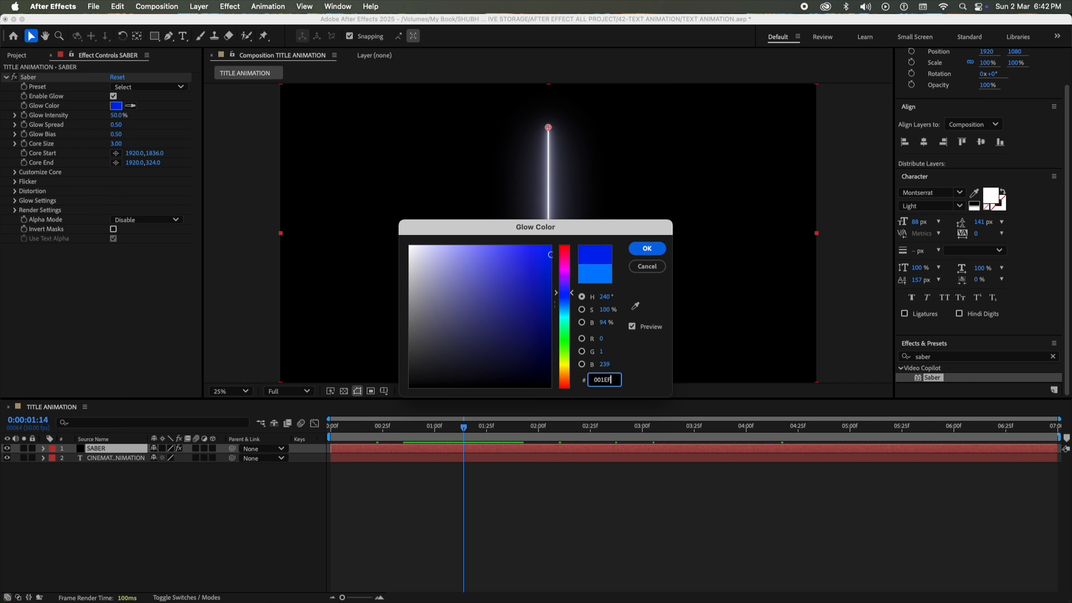
key(Return)
Set the Saber effect's Glow Spread to 0.46 and its Core Size to 2.70.
click(116, 125)
text(4)
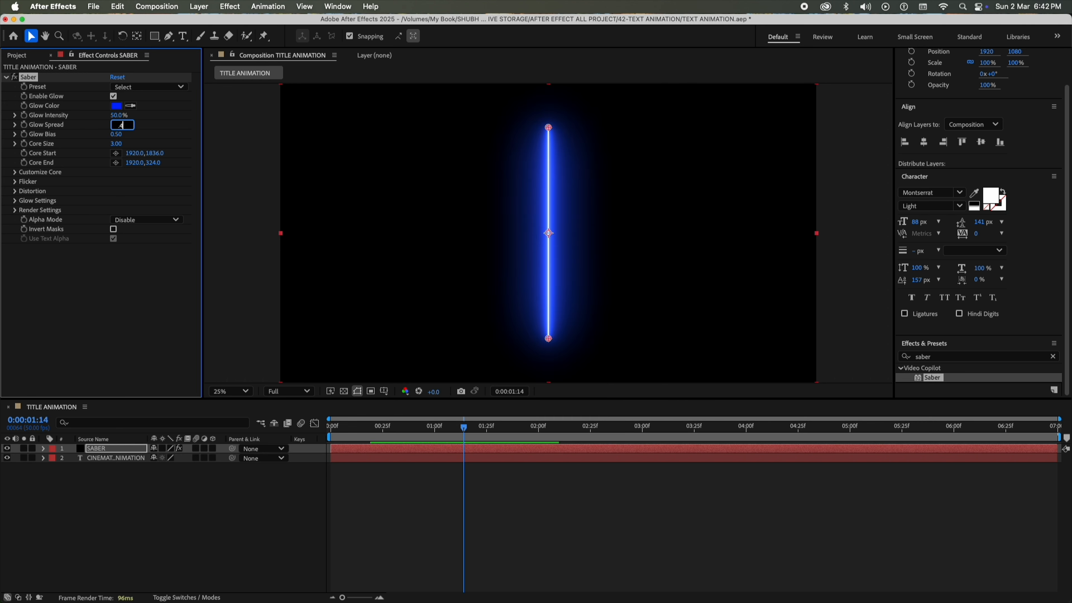
key(Tab)
key(Tab)
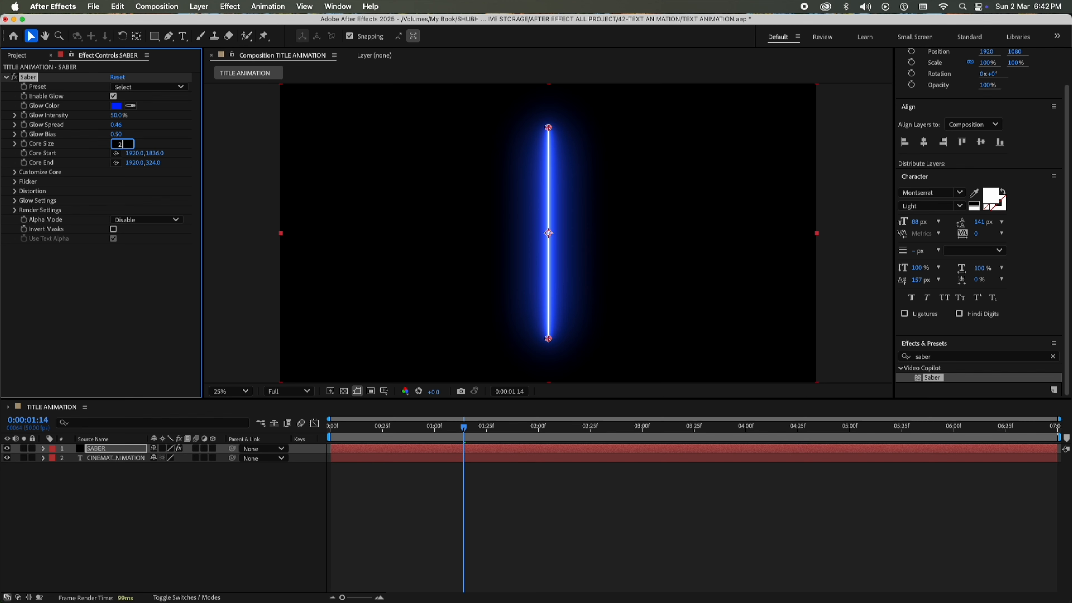
key(Return)
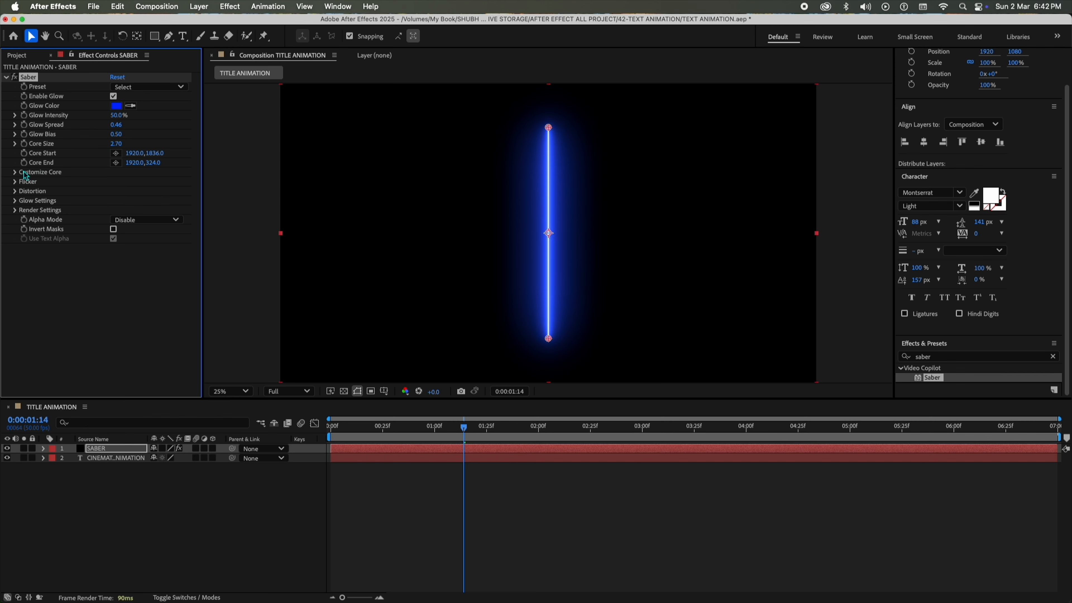
Set the Saber's Core Type to Text Layer and assign the CINEMATIC ANIMATION layer as its source text.
click(15, 173)
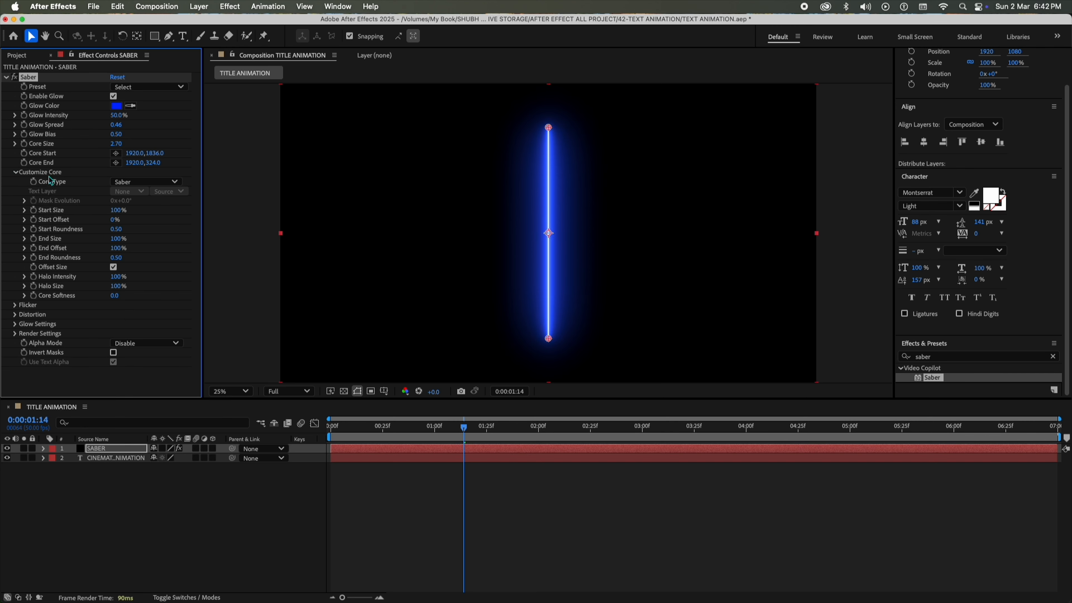
click(143, 186)
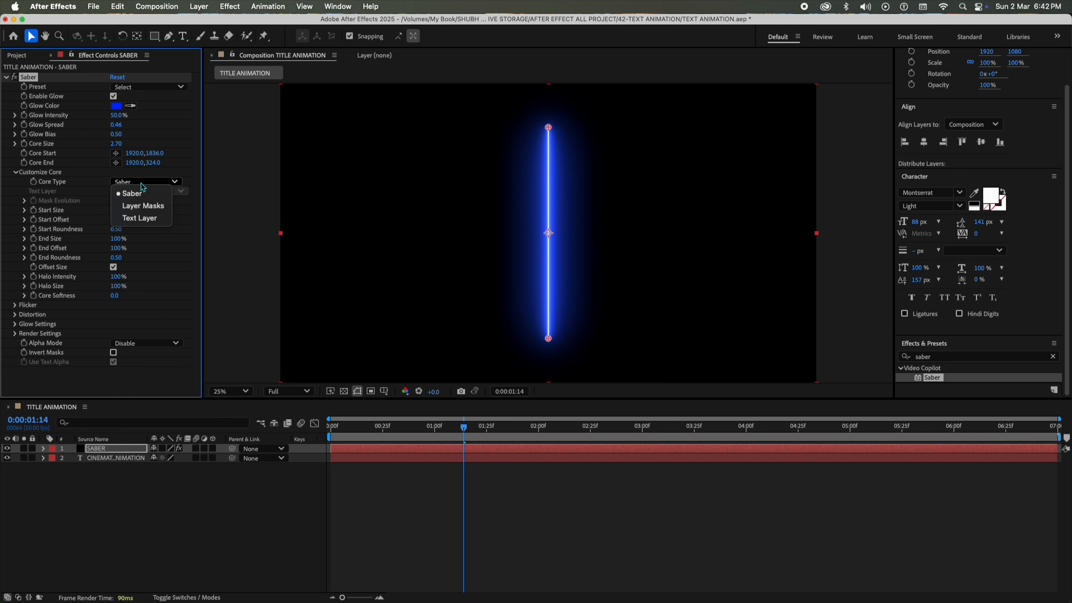
click(129, 218)
click(129, 192)
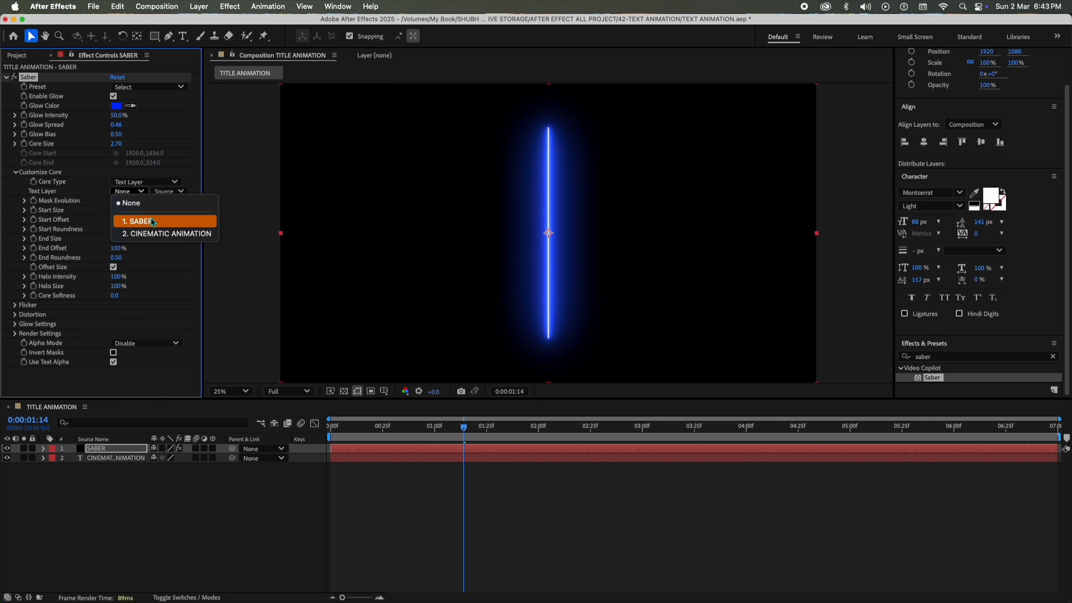
click(148, 234)
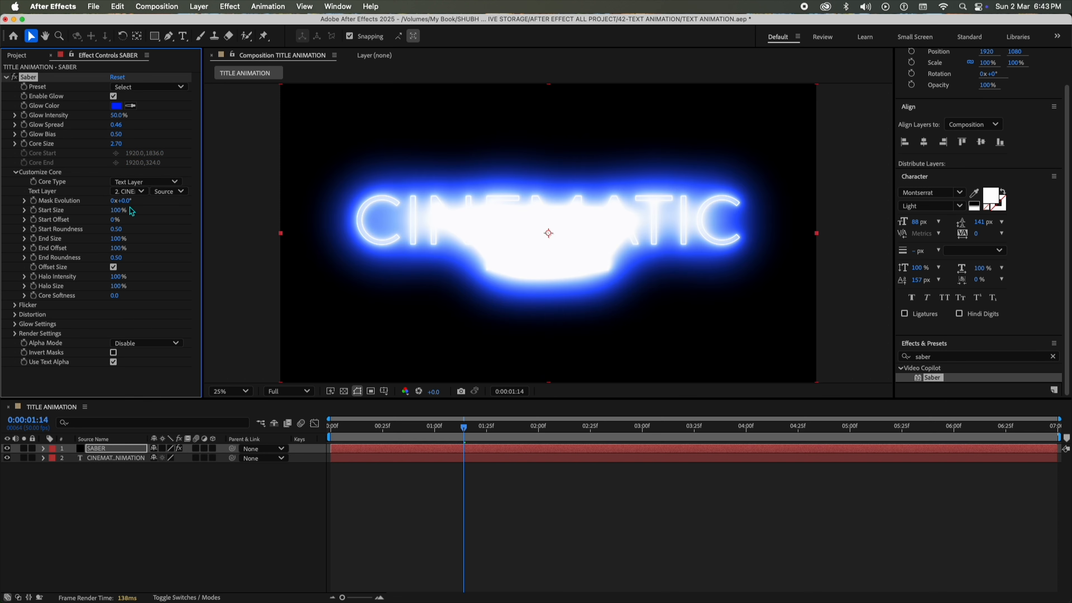
Set the Start Size of the Saber's customized core to 0%.
click(116, 211)
text(0)
key(Return)
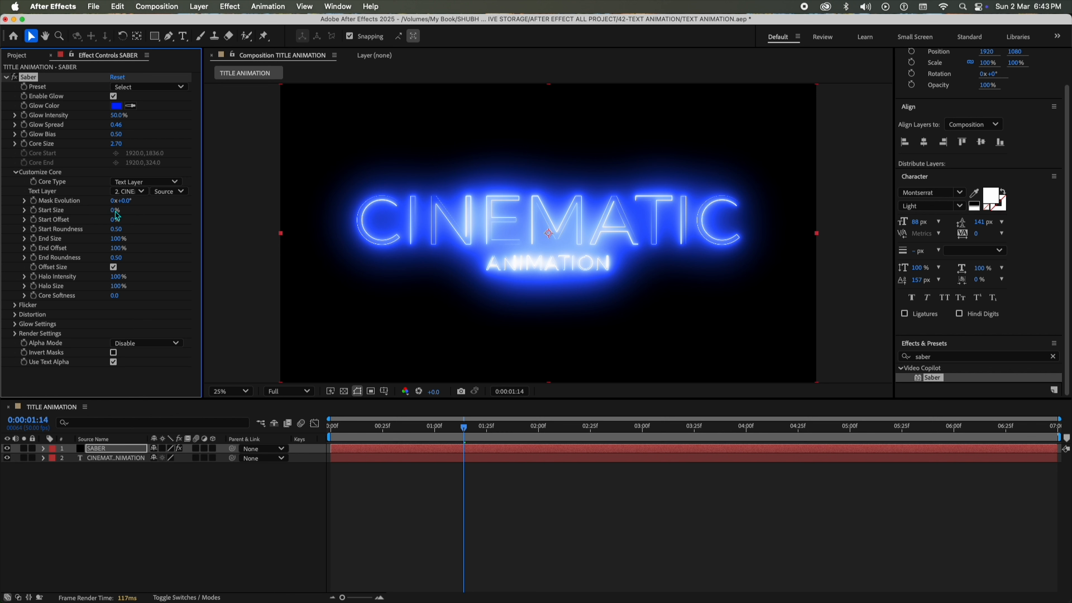
At 0:00:00:00, enable keyframing for the Saber's Start Offset and End Offset and set both to 50%.
drag(452, 431, 301, 424)
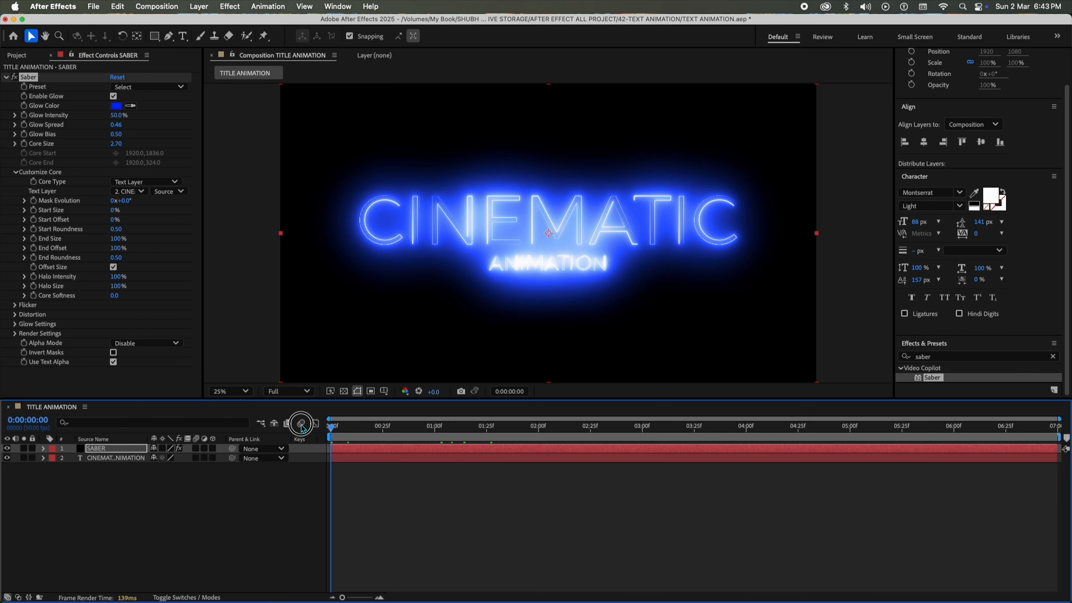
click(36, 224)
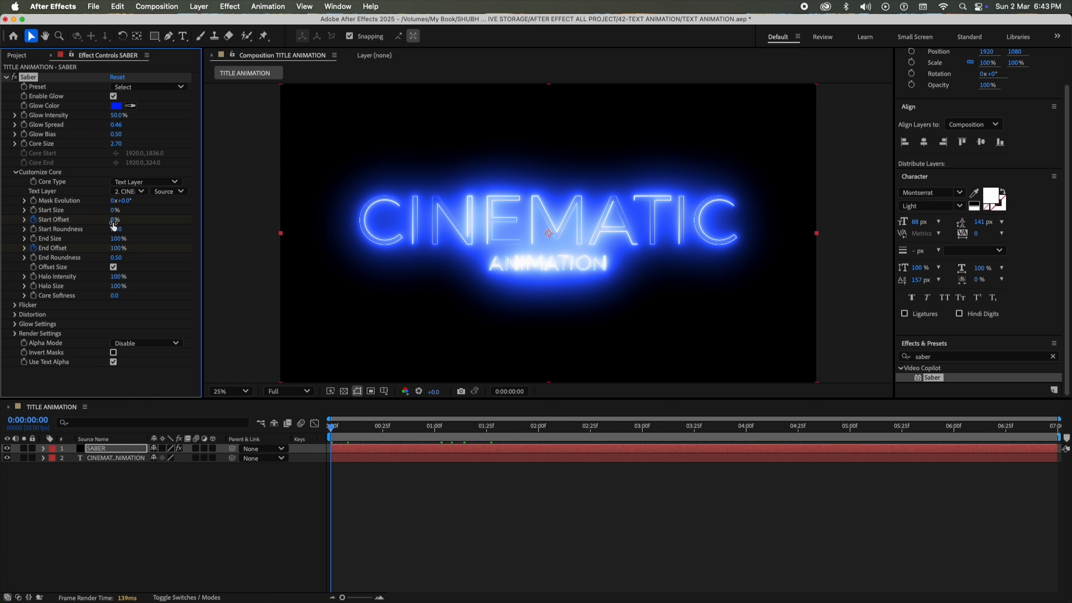
key(Return)
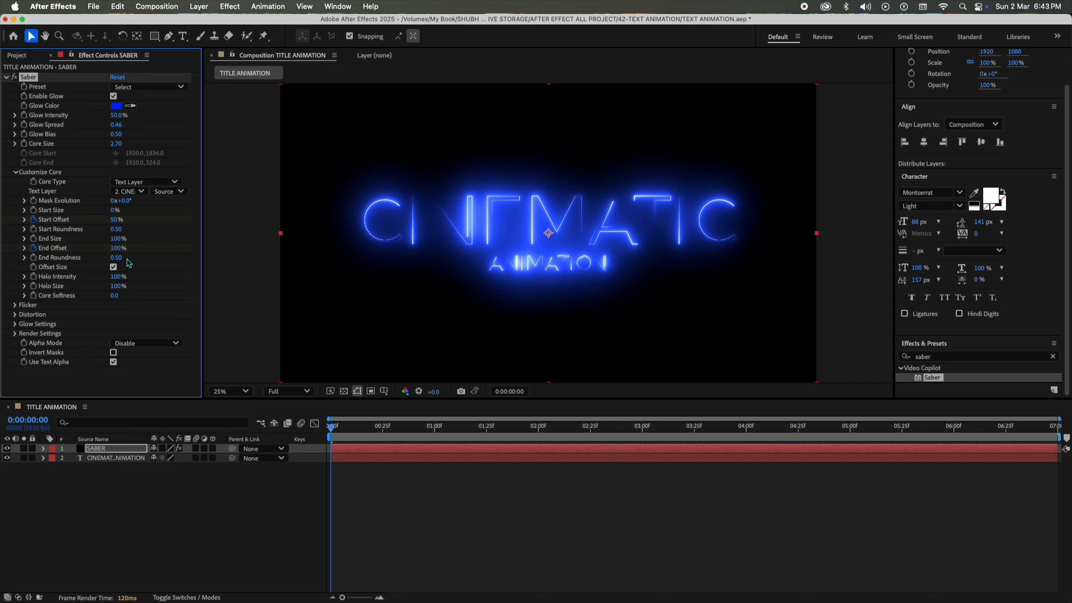
text(50)
key(Return)
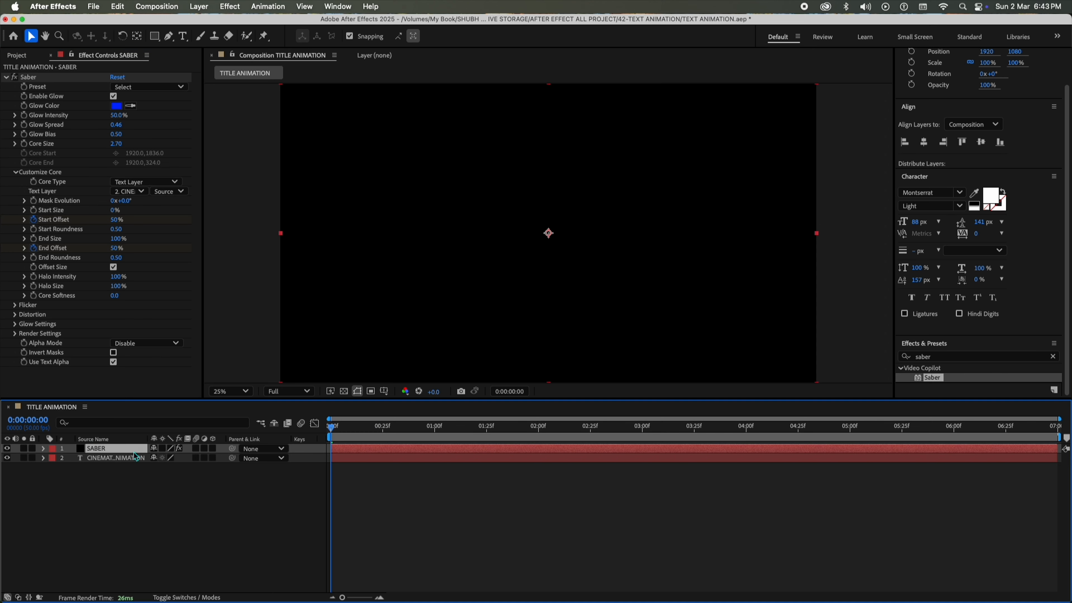
Reveal the SABER layer's keyframes and set Start Offset and End Offset to 100% at 0:00:06:25.
click(123, 450)
key(u)
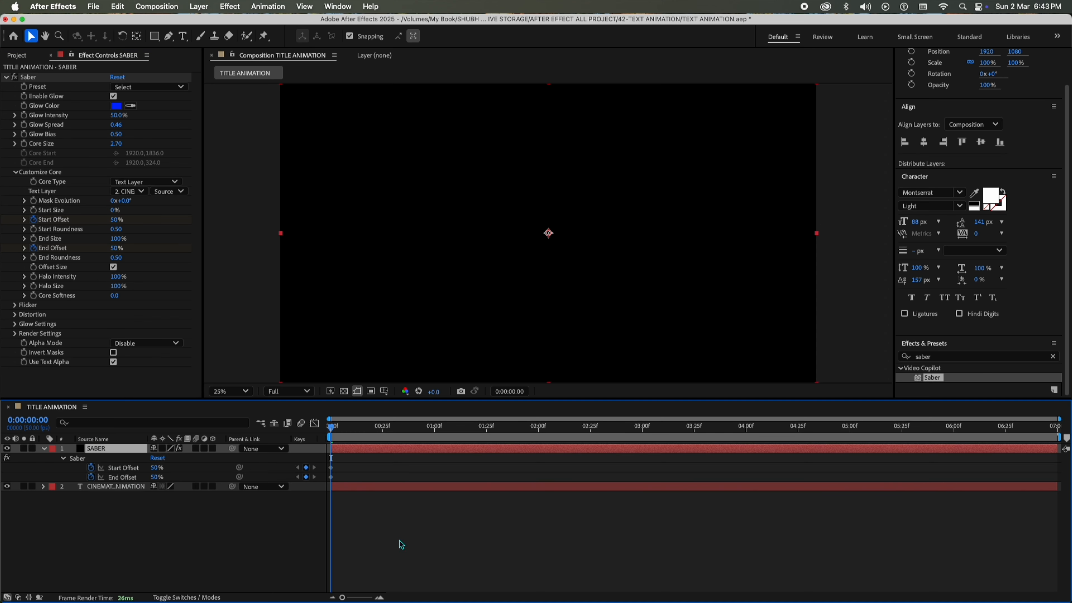
drag(605, 444, 958, 469)
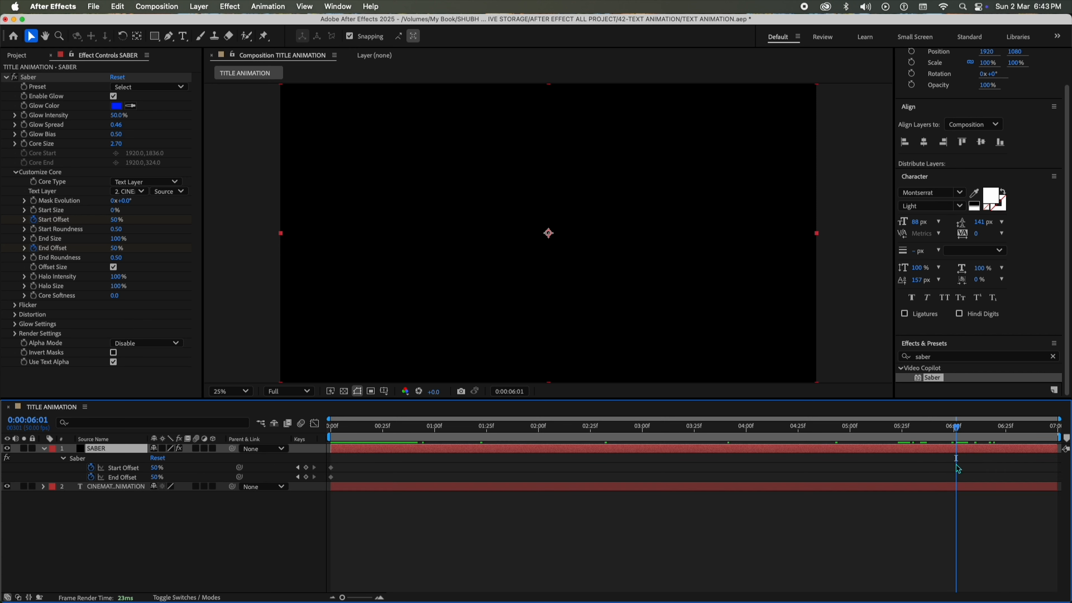
click(1006, 432)
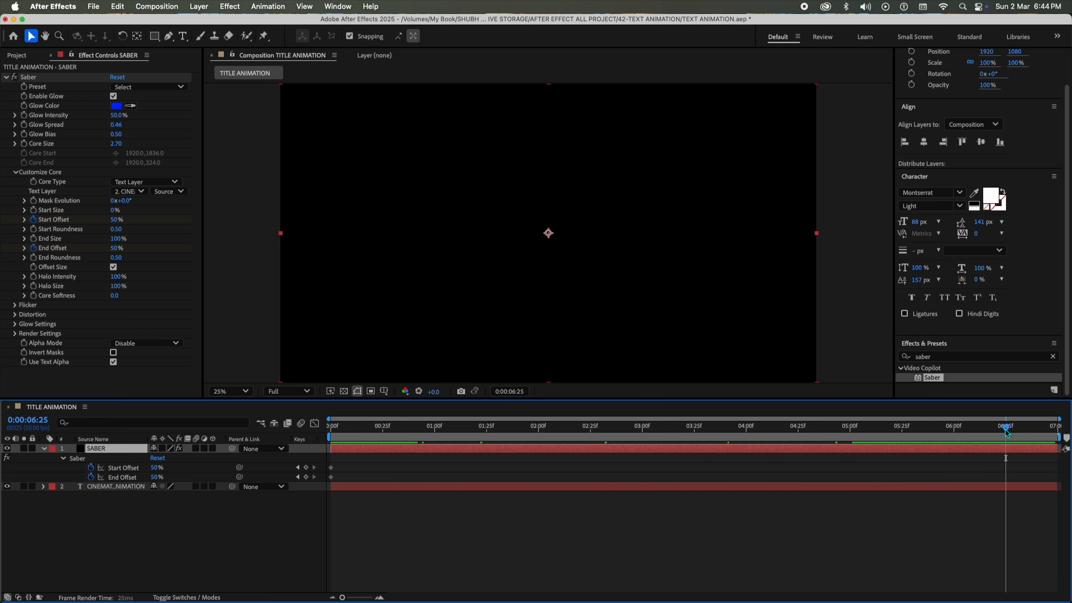
click(155, 468)
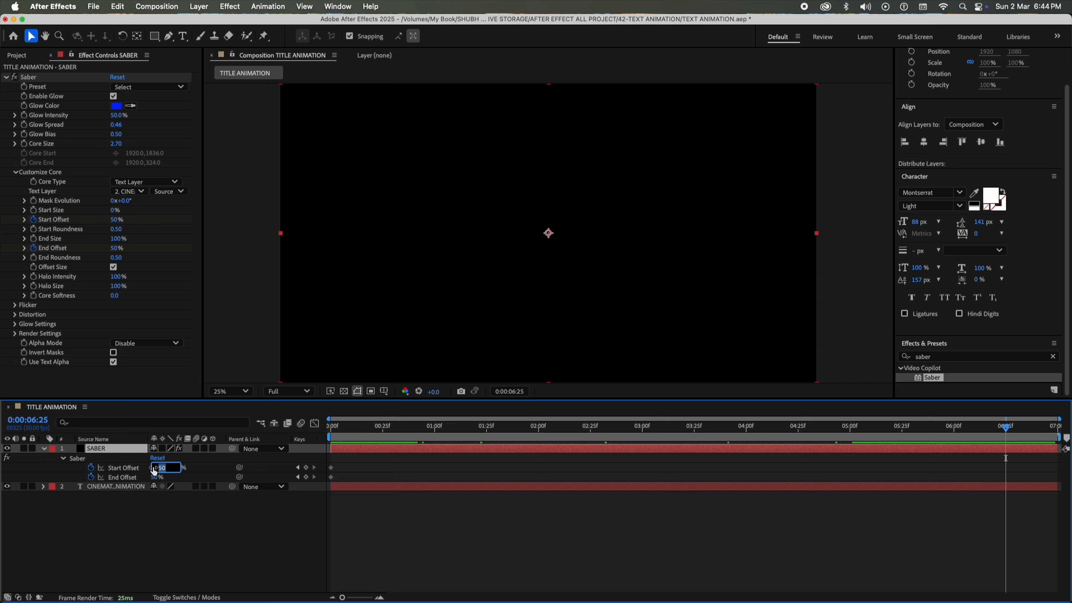
text(100)
key(Tab)
text(100)
key(Return)
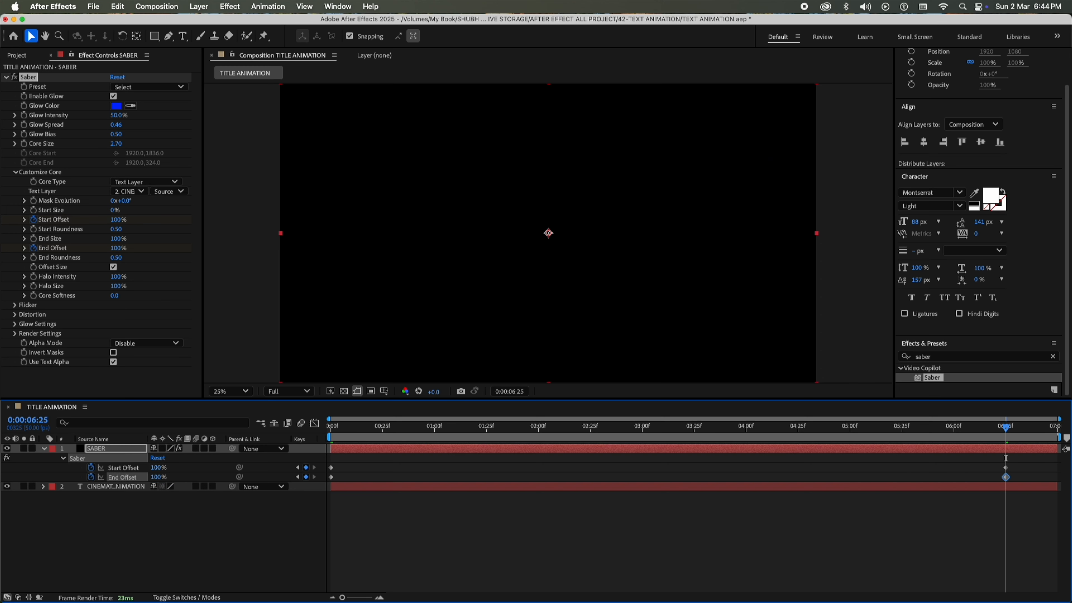
Apply Easy Ease to all four offset keyframes and move the first Start Offset keyframe to 0:00:02:25.
drag(1037, 457, 237, 484)
key(F9)
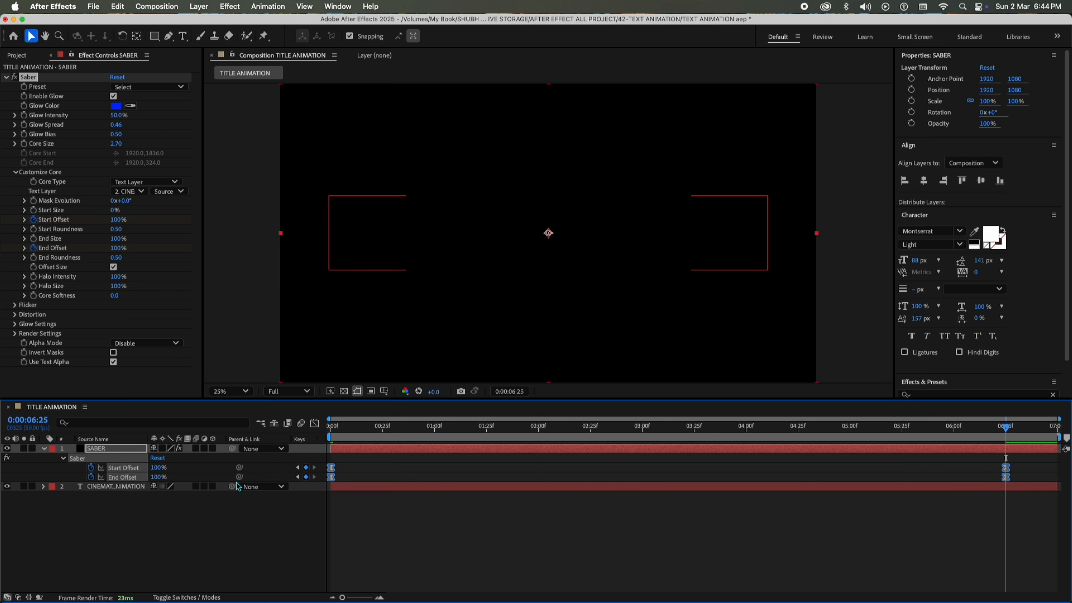
drag(382, 426, 588, 426)
key(Page_Down)
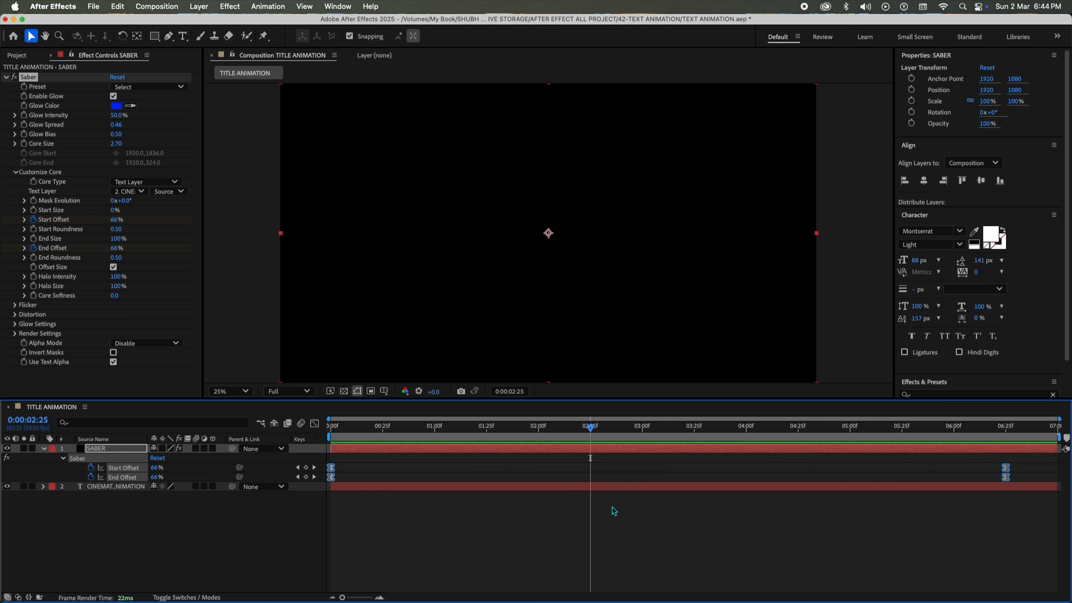
click(641, 522)
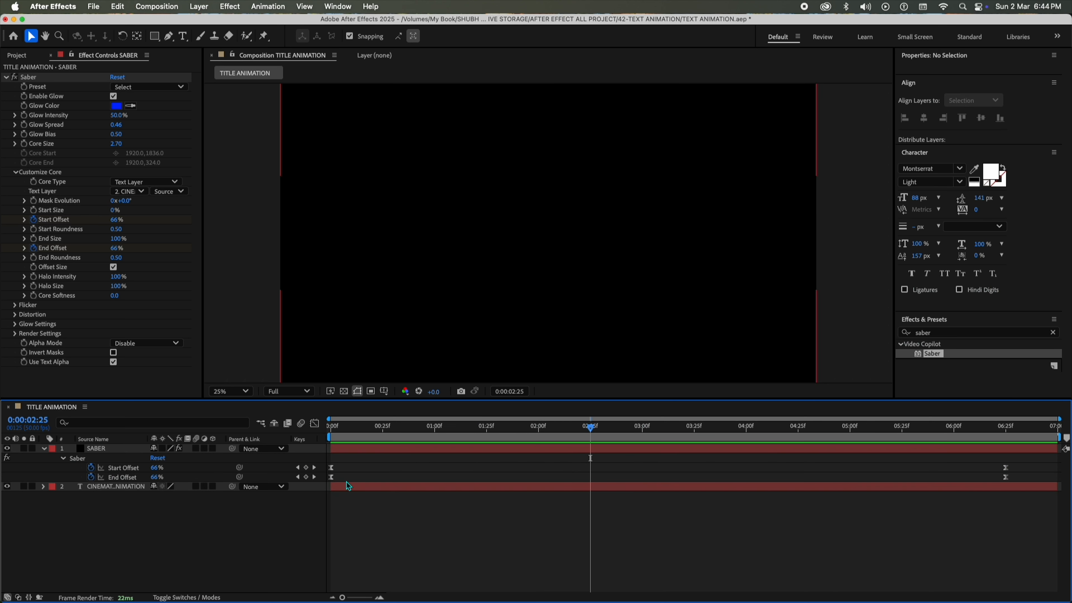
drag(332, 467, 593, 484)
scroll(977, 322, down, 3)
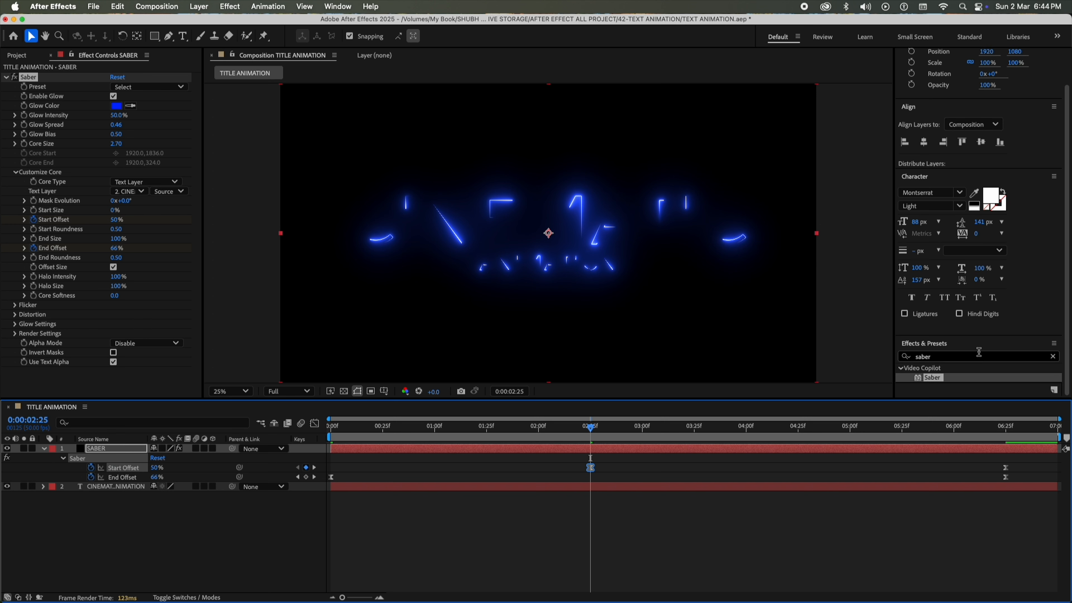
Apply the Set Matte effect to the SABER layer and take its matte from the CINEMATIC ANIMATION text layer.
drag(973, 357, 868, 356)
text(set m)
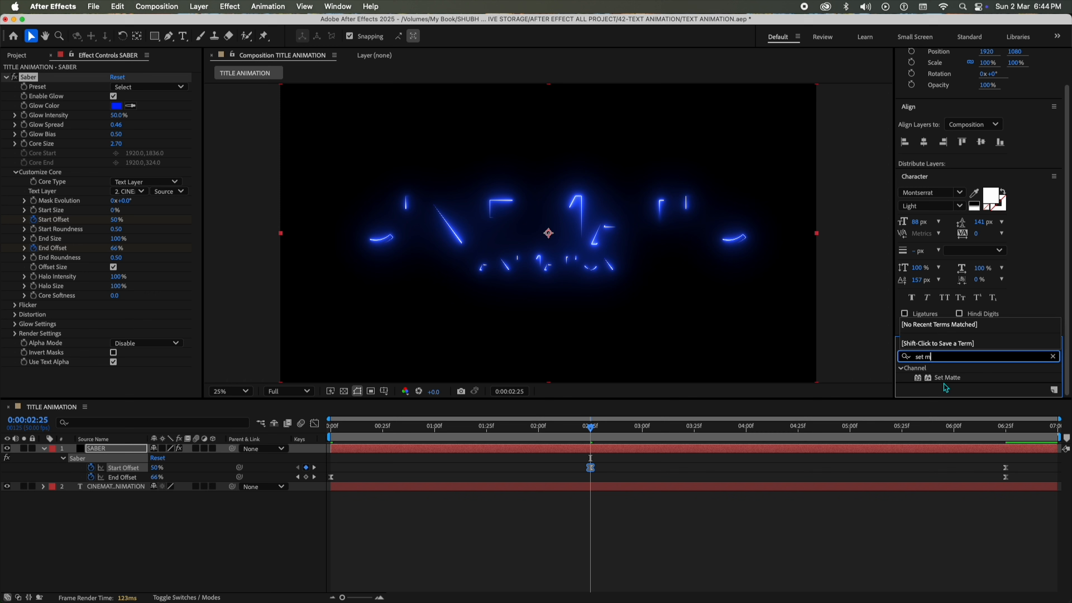
double_click(947, 377)
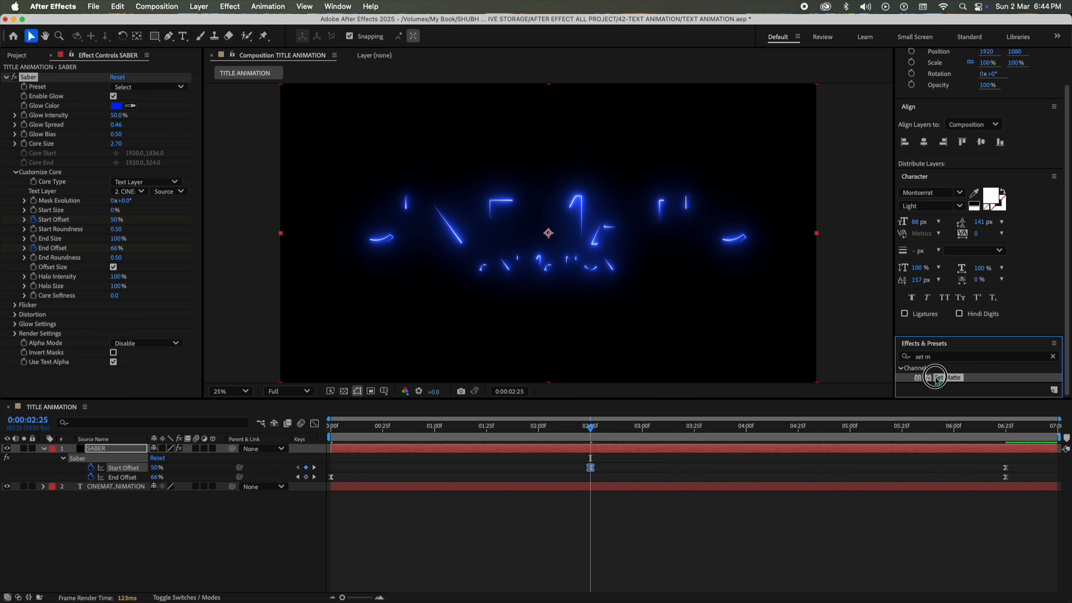
scroll(8, 132, up, 2)
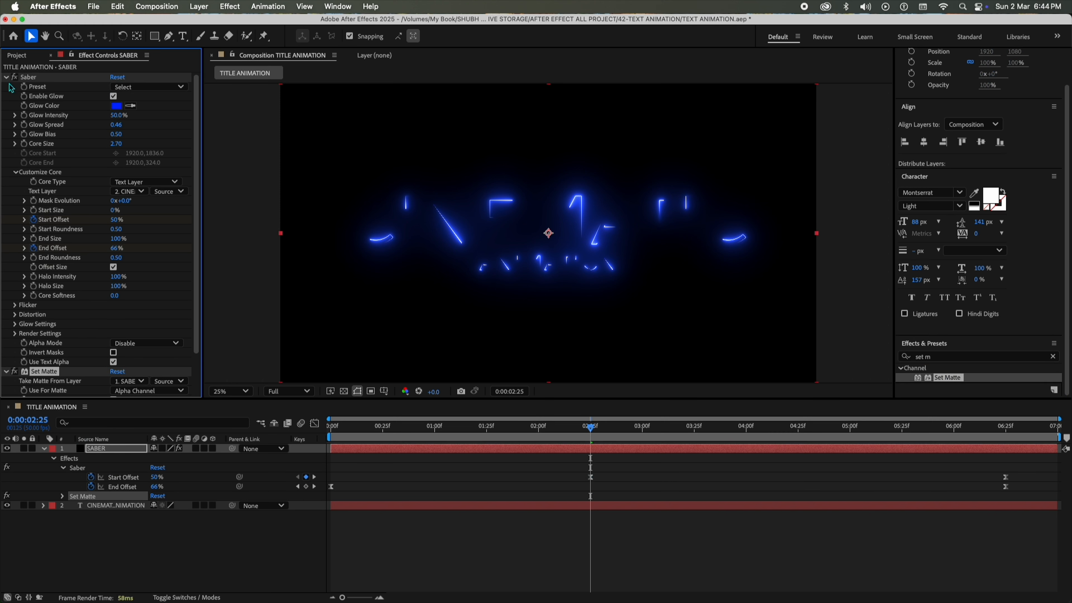
scroll(86, 325, down, 2)
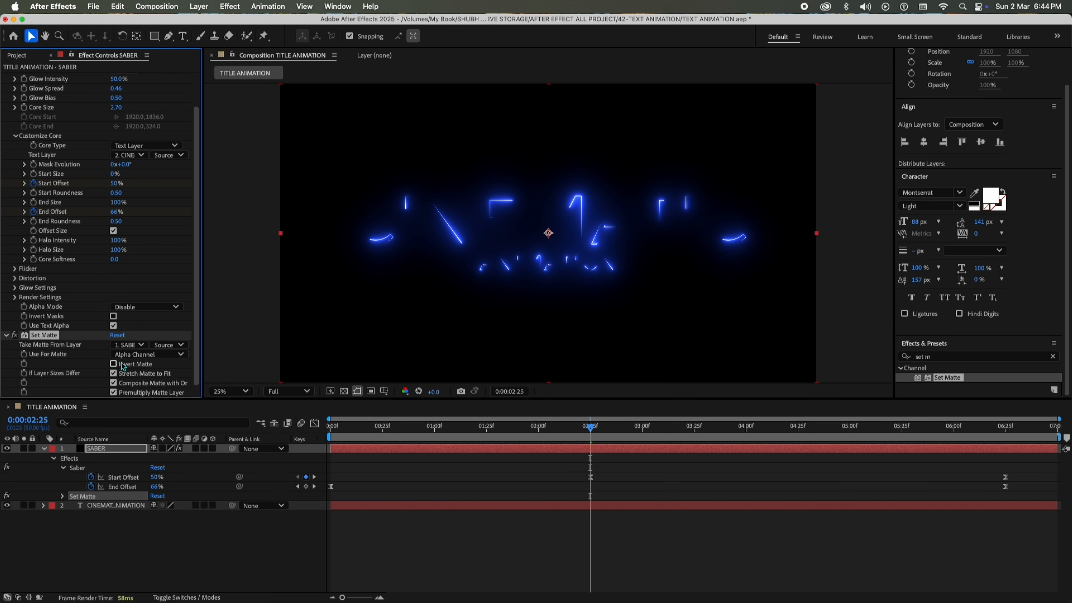
click(141, 345)
click(167, 387)
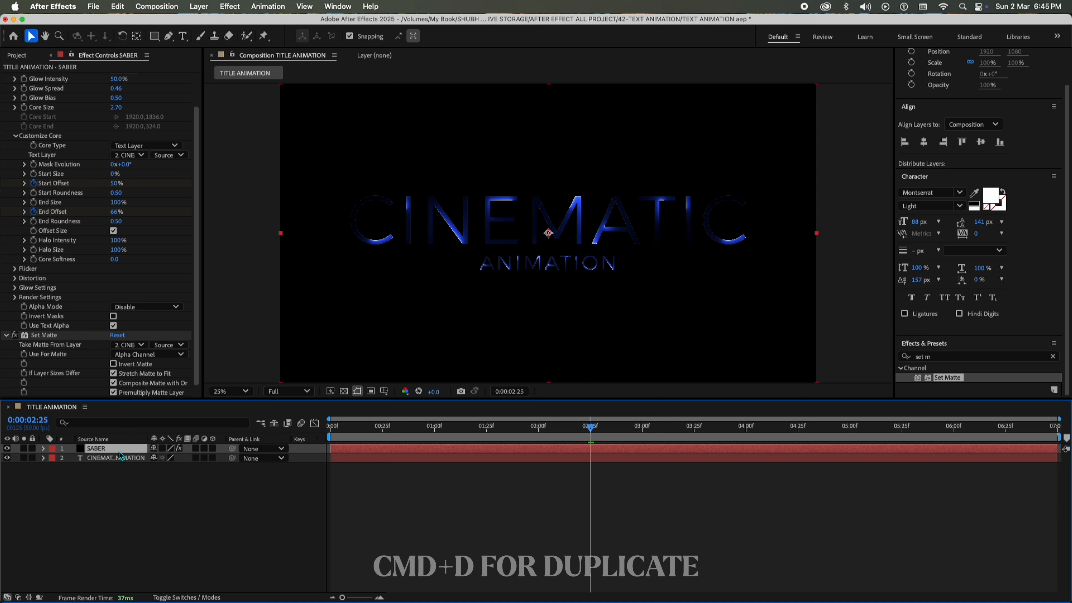
Duplicate the SABER layer and set the upper copy's blending mode to Screen.
key(super+d)
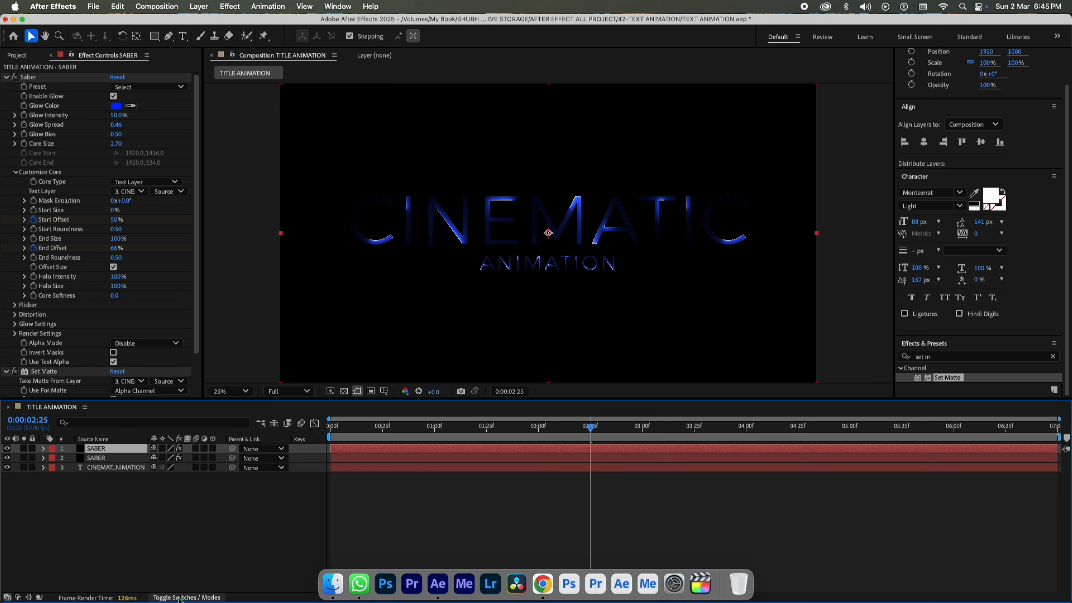
click(185, 597)
click(169, 450)
click(210, 243)
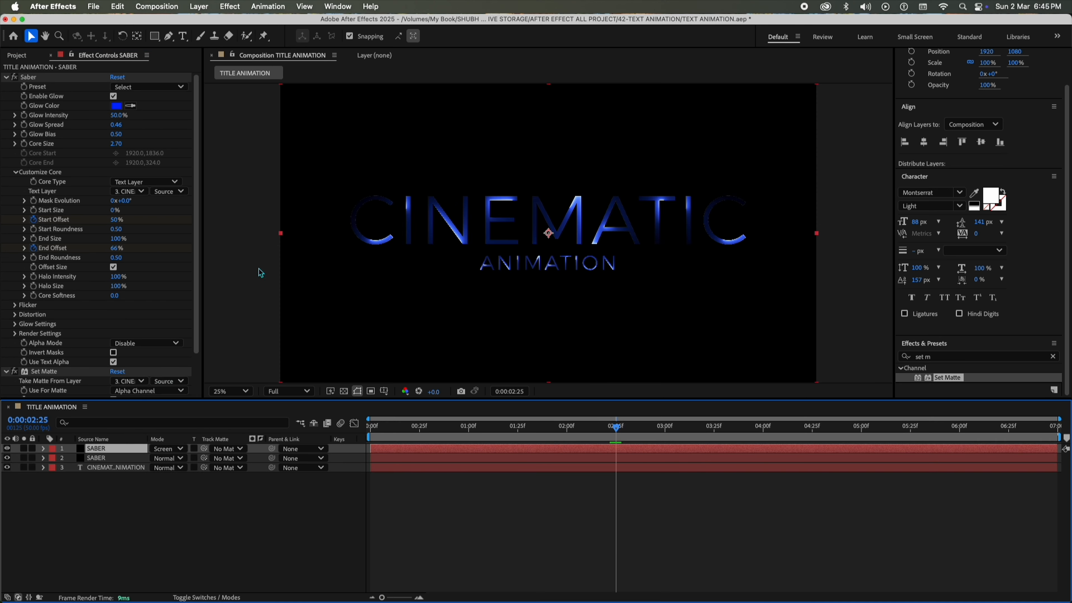
Set the upper SABER layer's Glow Color to magenta FF00FF and preview the blended glow across the timeline.
click(116, 107)
text(FF00FF)
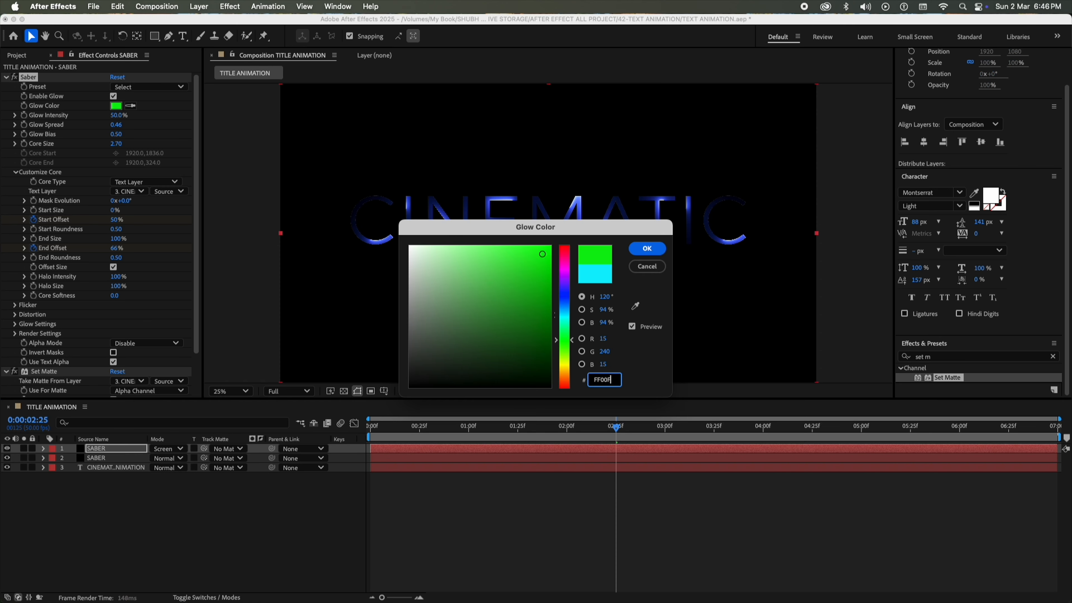
key(Return)
drag(599, 430, 523, 443)
key(Home)
key(space)
drag(448, 430, 435, 448)
Reveal the upper SABER layer's keyframes and set End Offset to 10% at 0:00:00:00.
key(u)
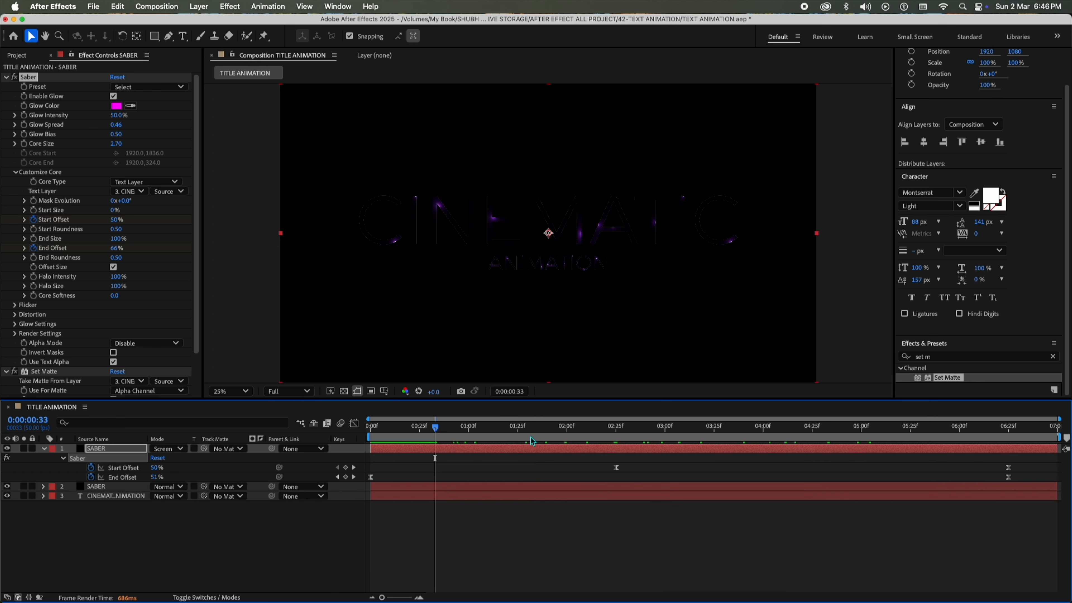
drag(532, 442, 333, 427)
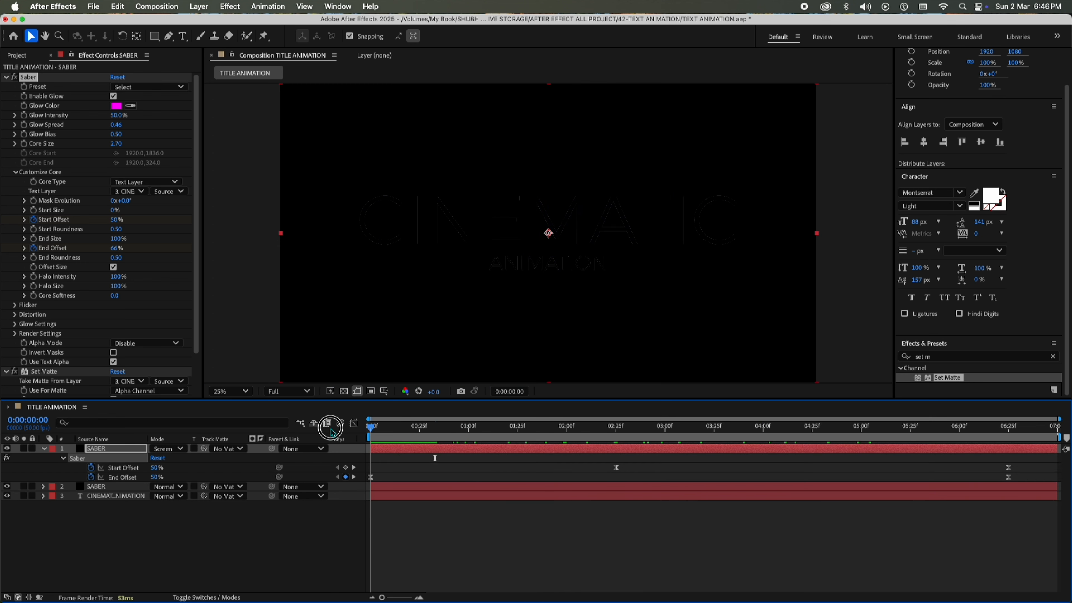
click(157, 477)
text(10)
key(Return)
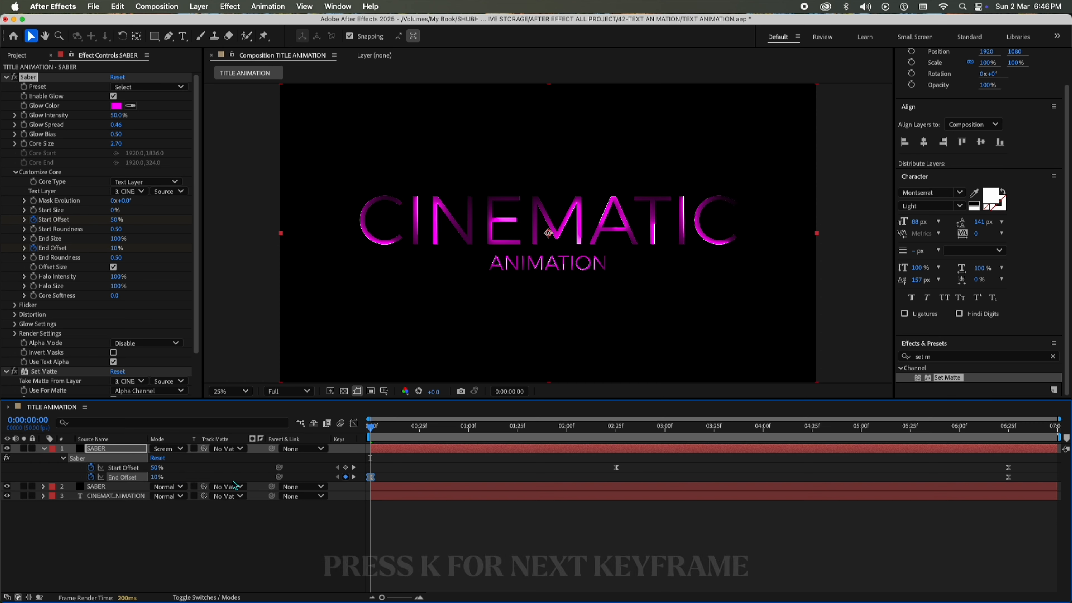
Set the upper SABER layer's Start Offset keyframe at 0:00:02:25 to 10% and return to the composition view.
key(k)
double_click(155, 467)
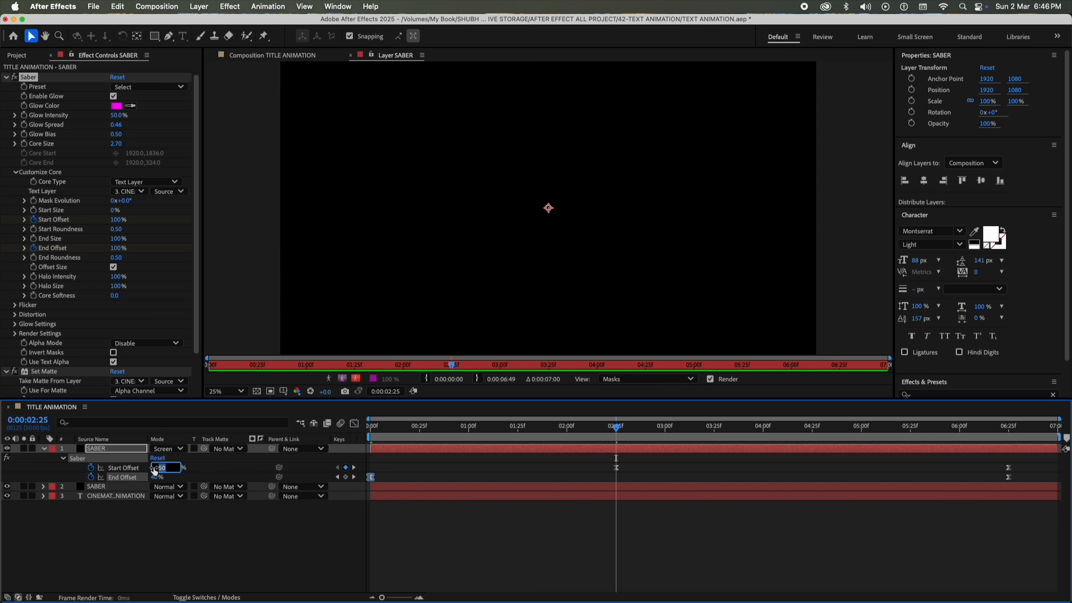
text(10)
key(Return)
click(249, 55)
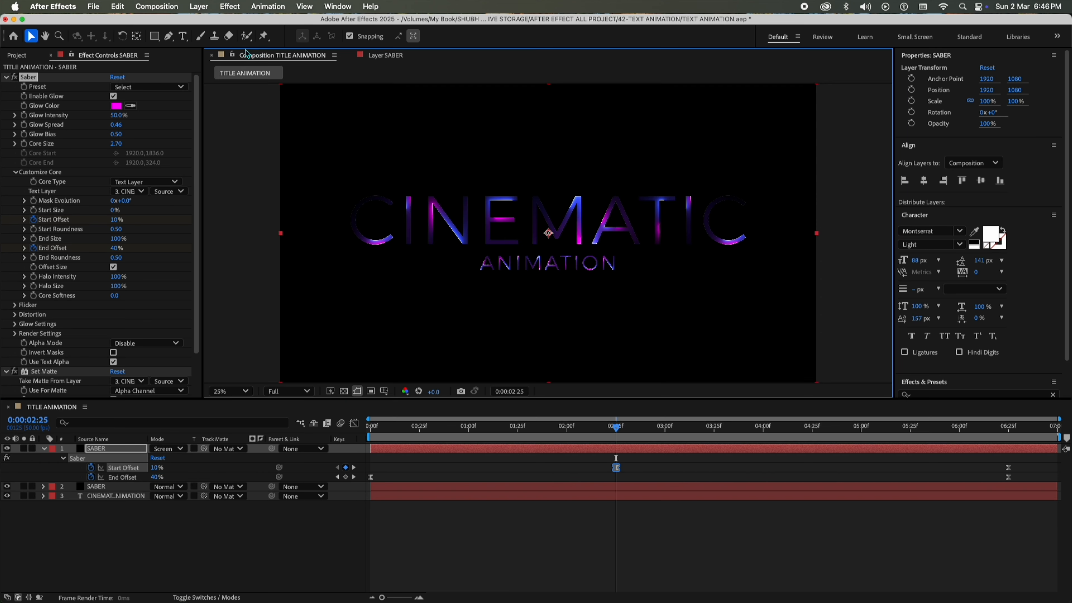
Move the upper SABER layer's last Start Offset and End Offset keyframes to 0:00:06:49 and preview the timing.
key(Home)
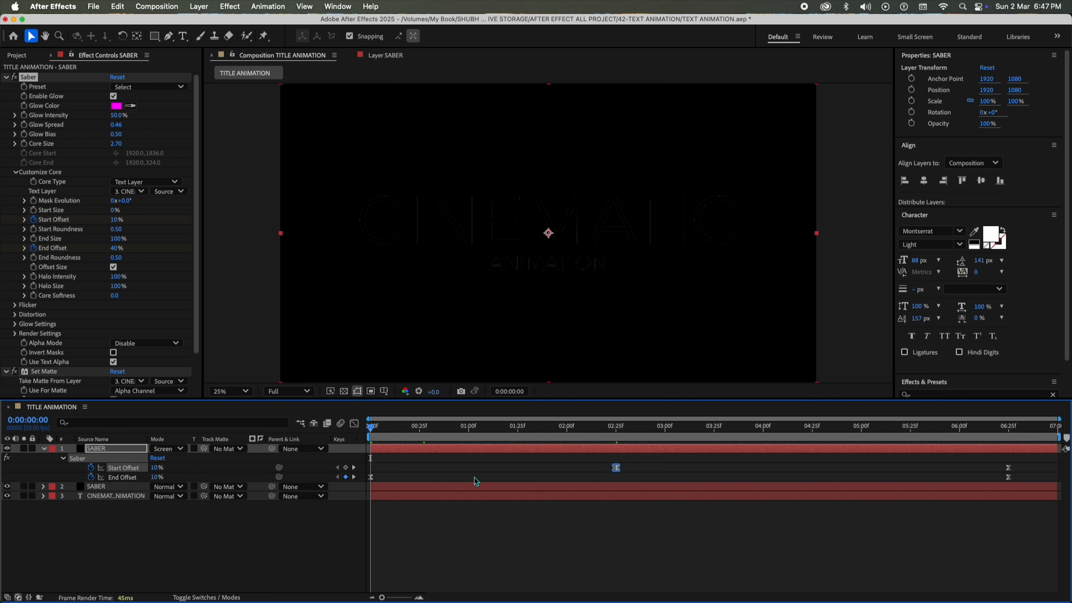
click(522, 508)
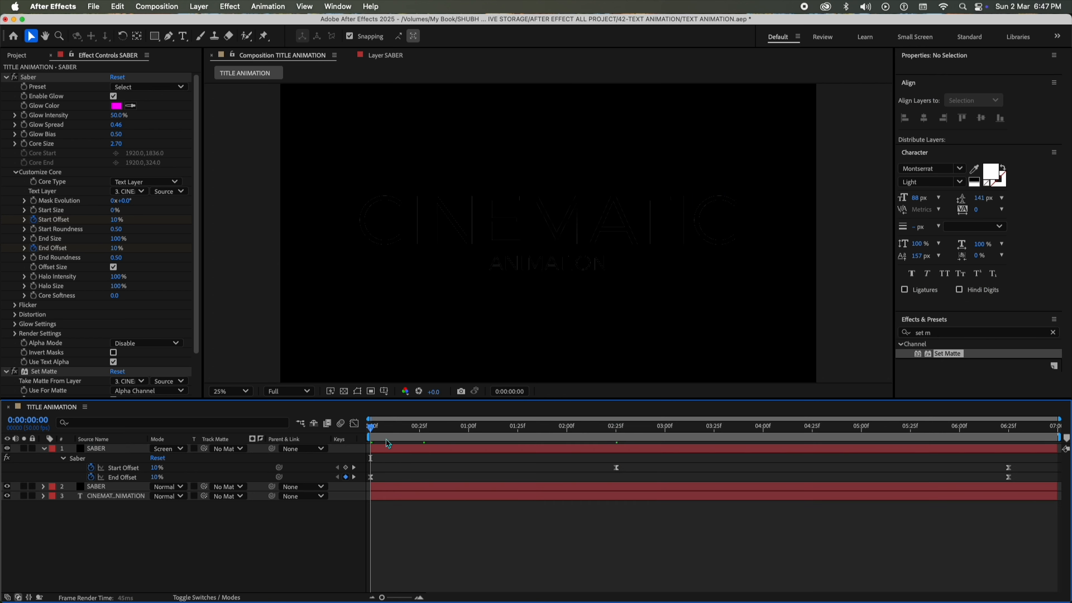
drag(387, 443, 1068, 458)
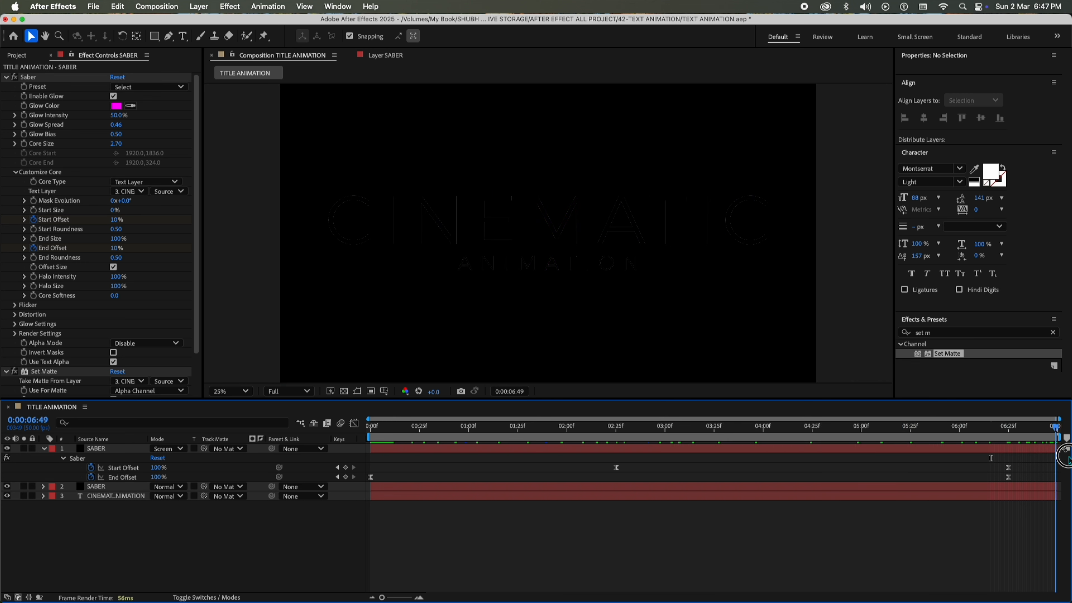
drag(977, 463, 1051, 478)
key(super+x)
key(super+v)
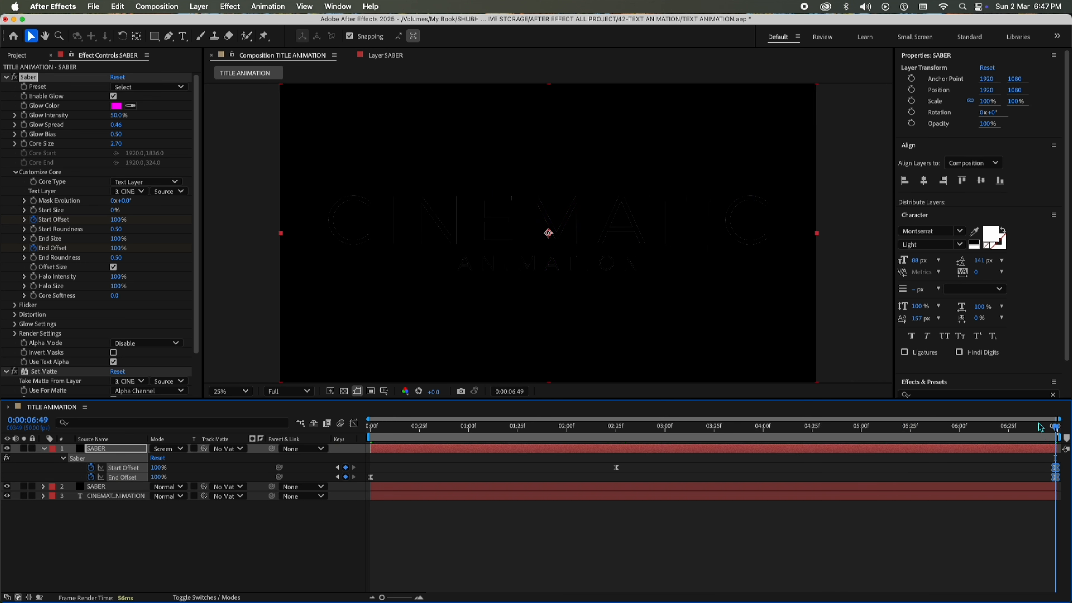
drag(1041, 428, 366, 432)
click(518, 539)
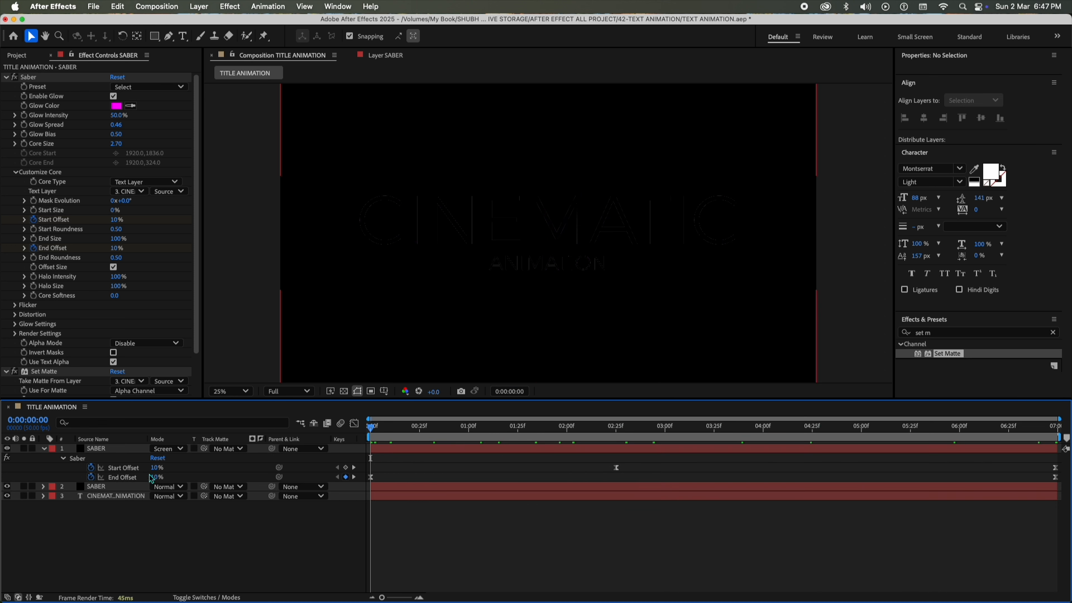
Pre-compose both SABER layers and the text layer into a new composition named TEXT, moving all attributes.
click(45, 450)
drag(137, 516, 150, 448)
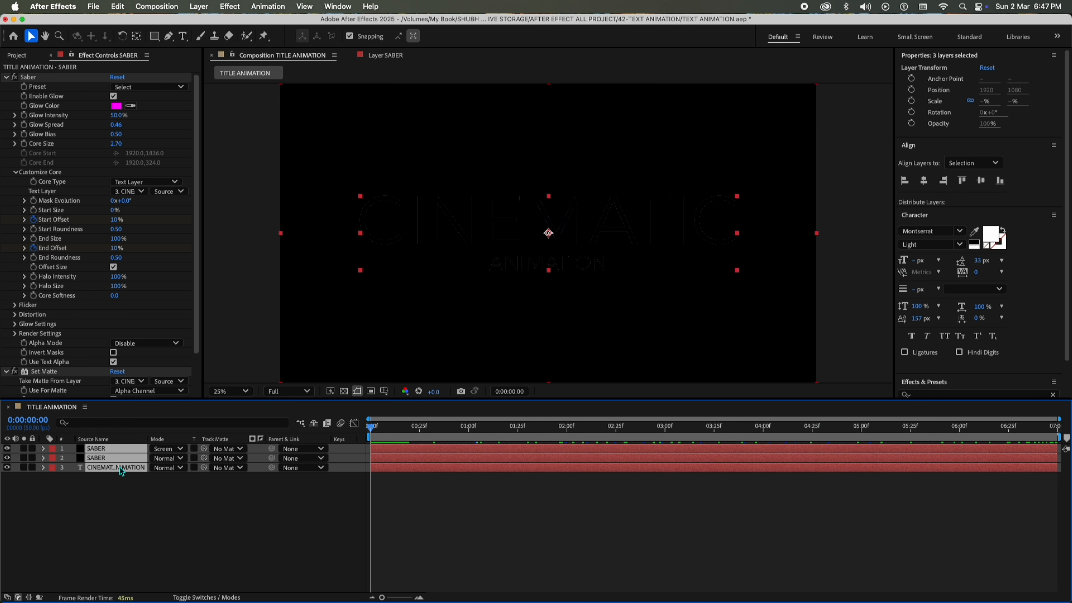
right_click(126, 461)
click(188, 525)
text(TEXT)
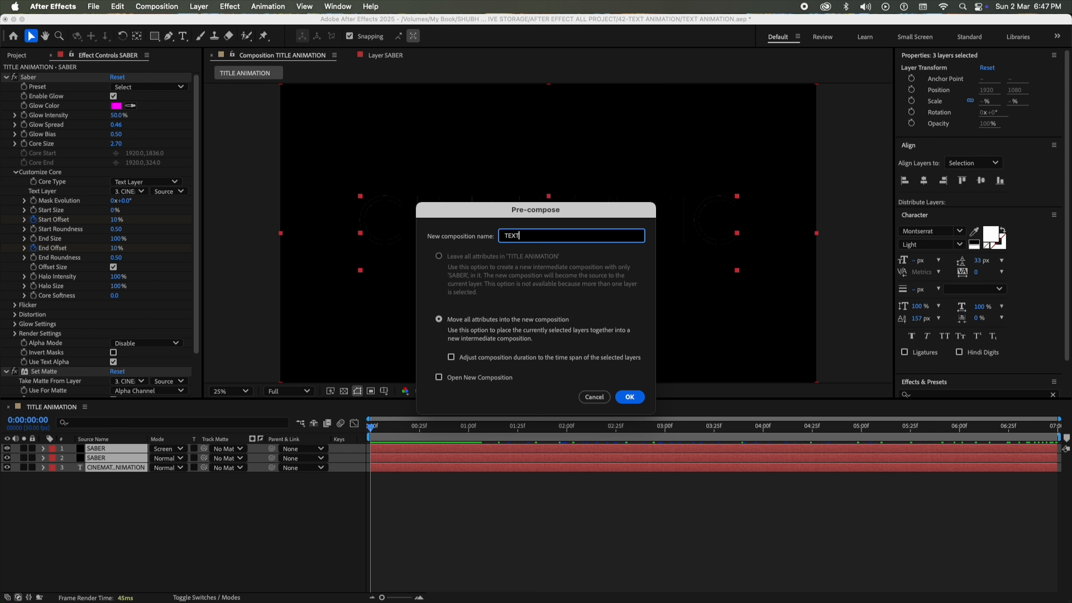
key(Return)
Duplicate the TEXT composition layer and apply Gaussian Blur with a Blurriness of 100 to the lower copy.
drag(387, 439, 579, 436)
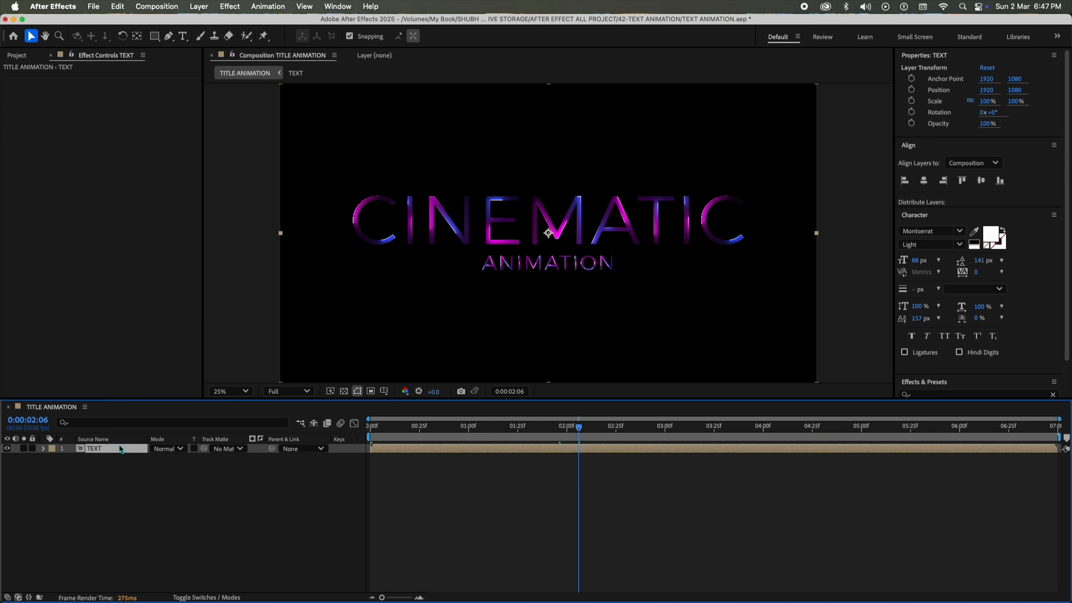
key(super+d)
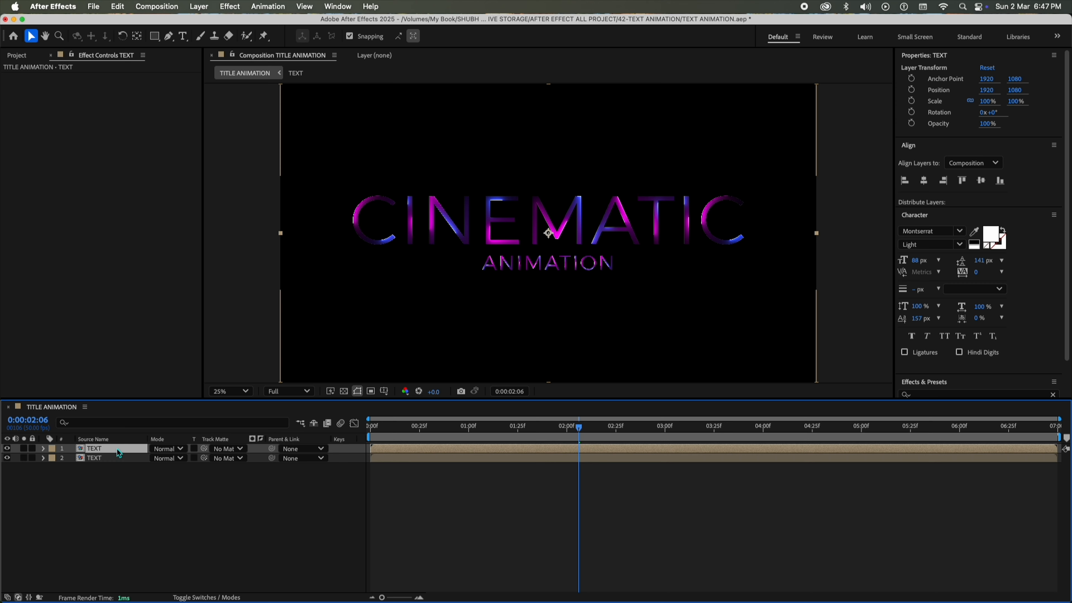
click(116, 460)
scroll(1026, 359, down, 2)
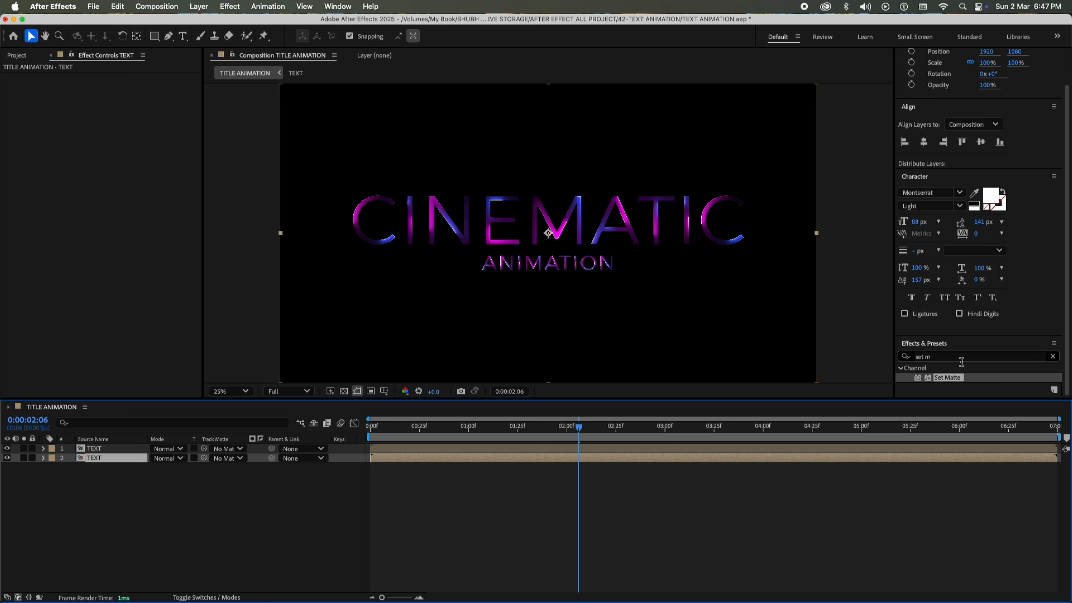
click(959, 357)
text(ga)
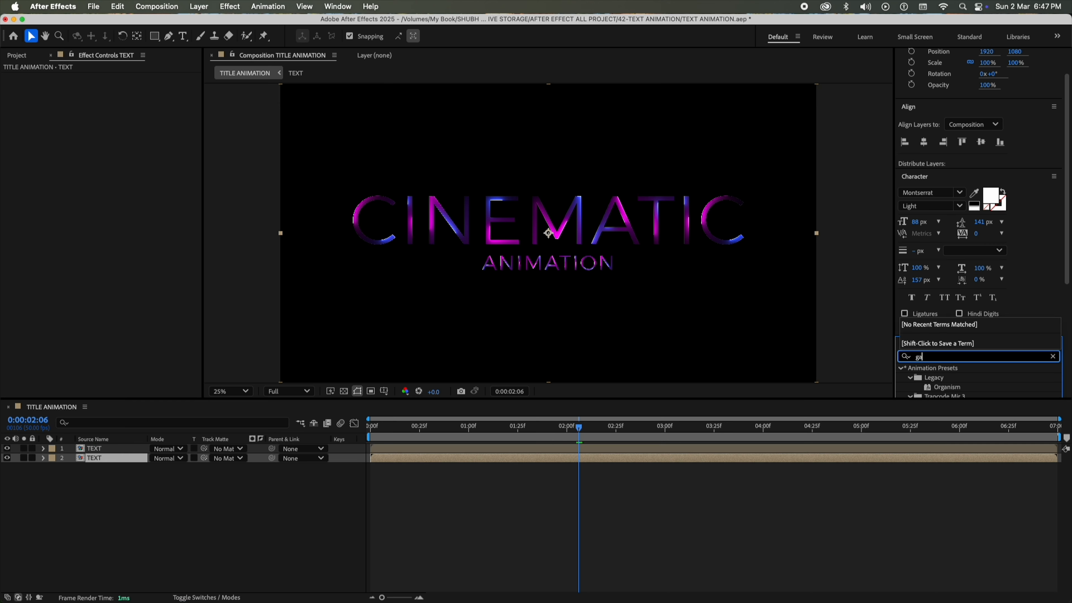
text(u)
drag(947, 381, 101, 461)
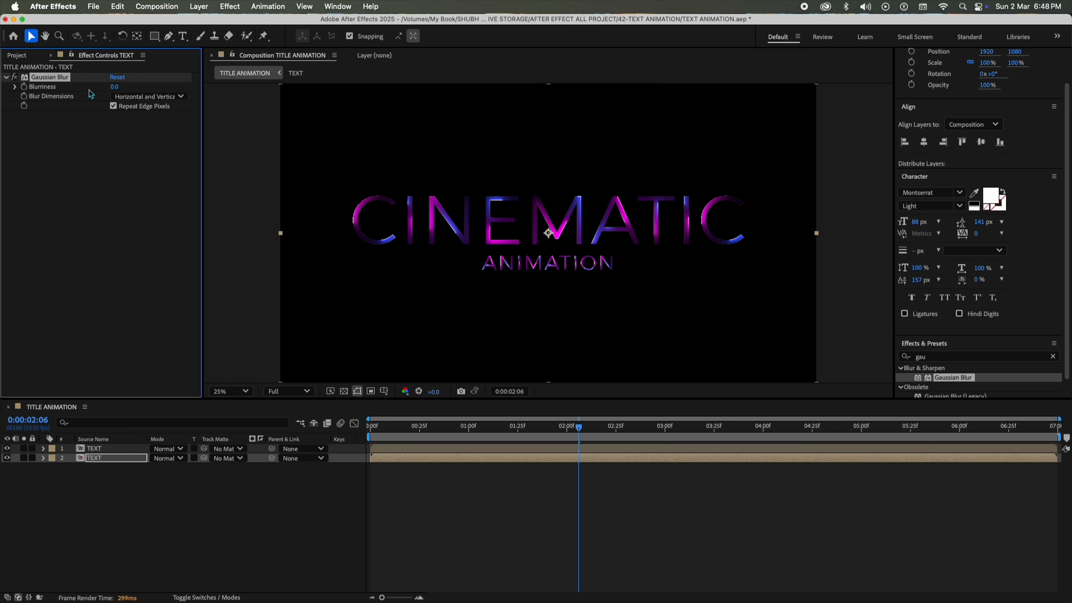
Create an adjustment layer above the two TEXT layers.
right_click(189, 485)
mouse_move(295, 455)
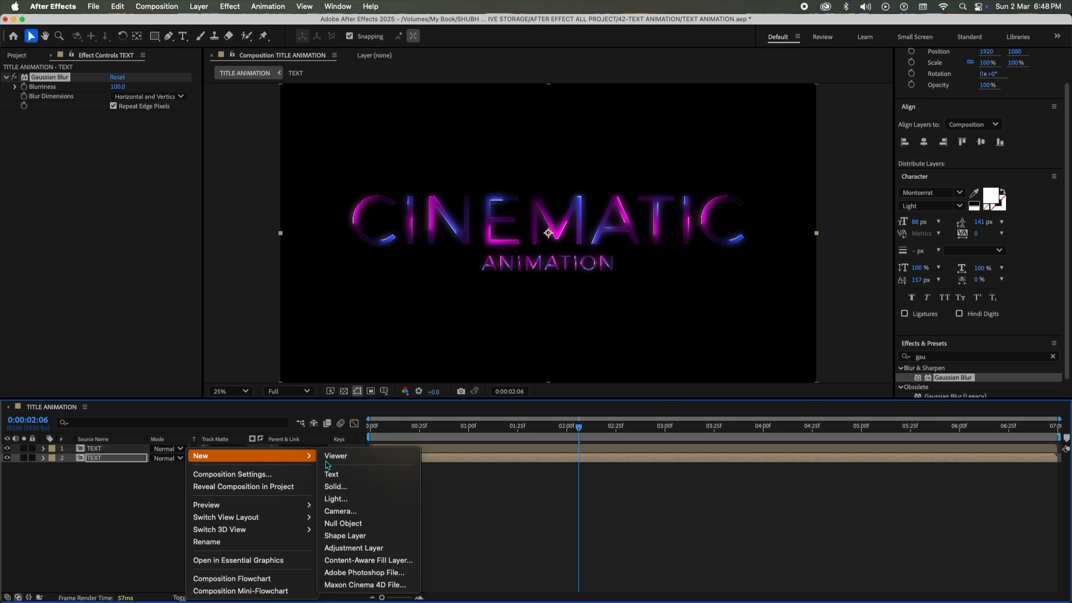
click(321, 522)
drag(111, 458, 116, 453)
Apply the Curves effect to the adjustment layer and shape the RGB curve into a gentle S for more contrast.
drag(972, 359, 869, 357)
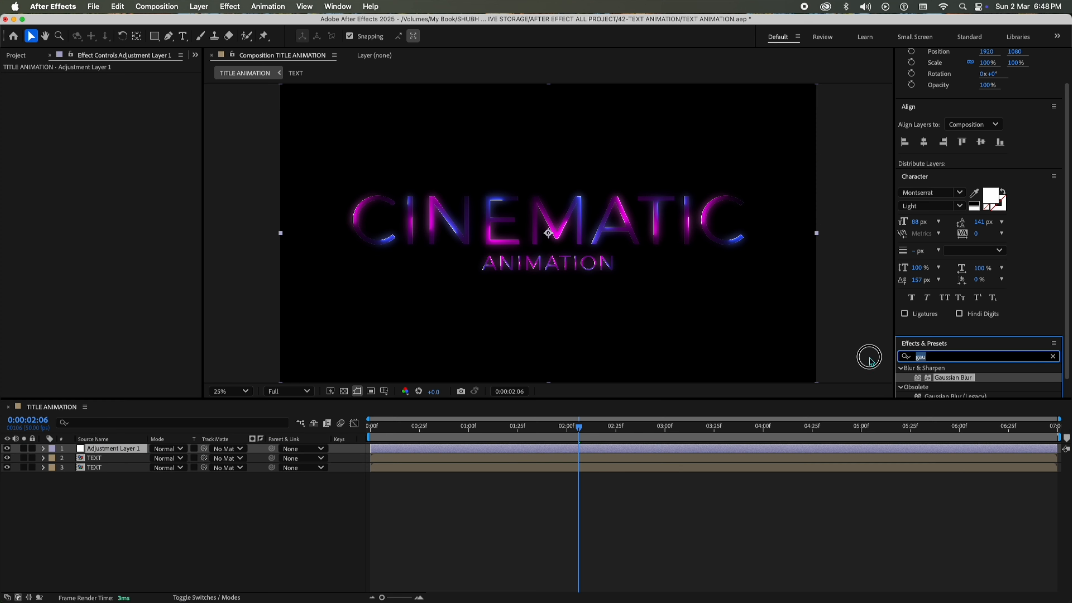
text(curve)
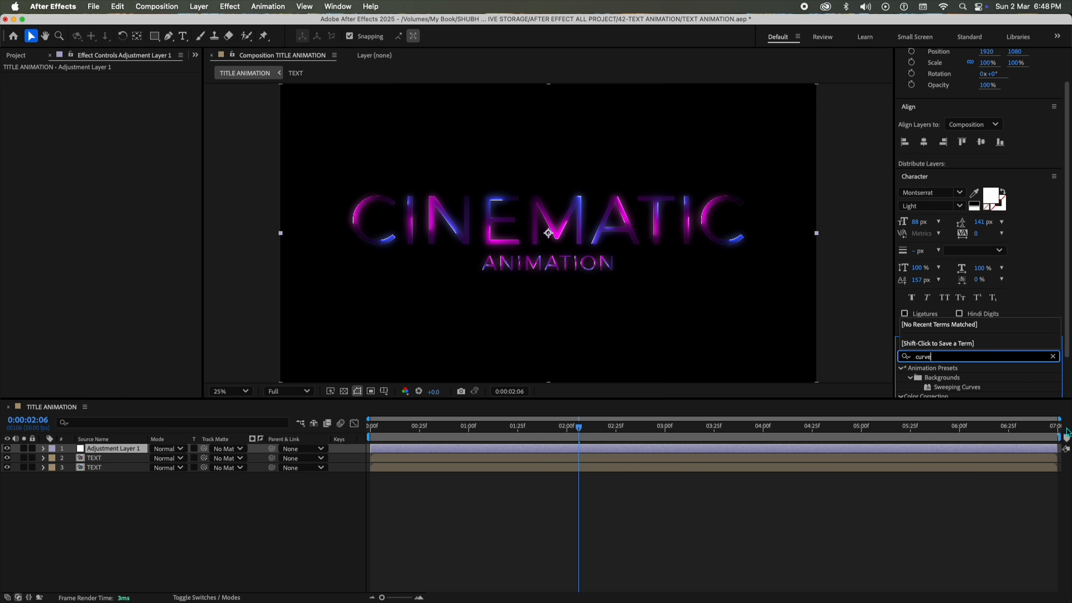
click(943, 366)
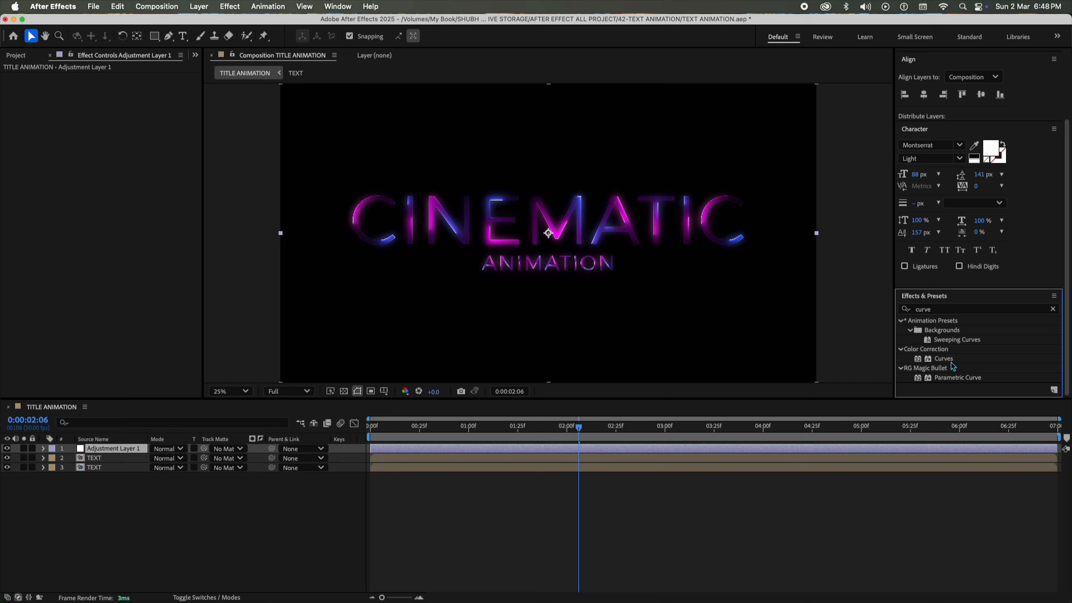
drag(953, 367, 109, 451)
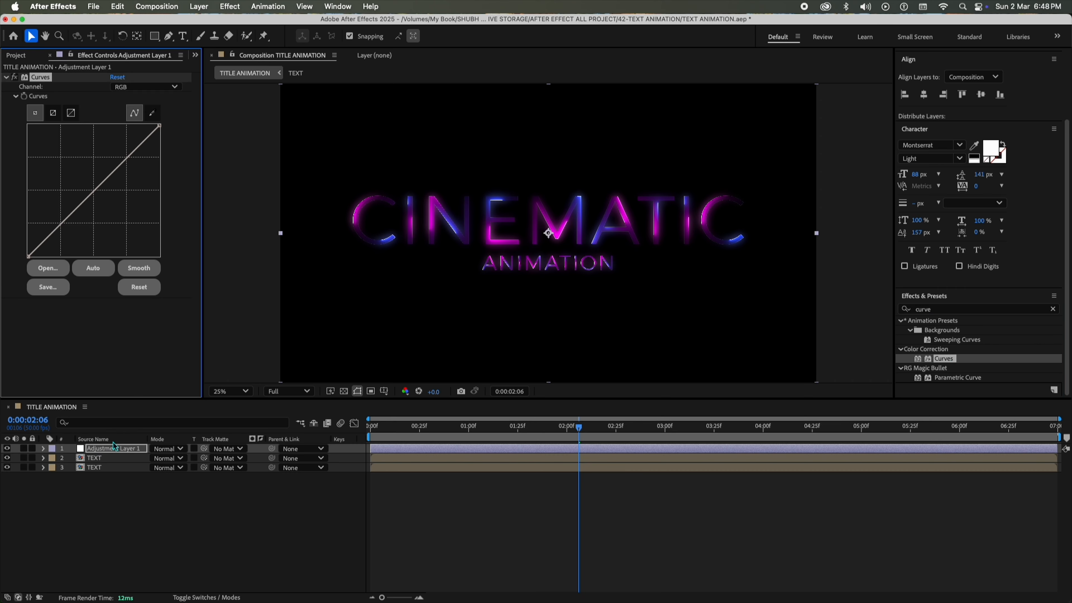
drag(123, 162, 120, 148)
drag(53, 223, 61, 232)
mouse_move(119, 150)
mouse_down()
mouse_move(114, 136)
mouse_move(112, 157)
mouse_up()
Apply the Stylize Glow effect to the adjustment layer and set its Glow Radius to 1000.
drag(953, 310, 799, 307)
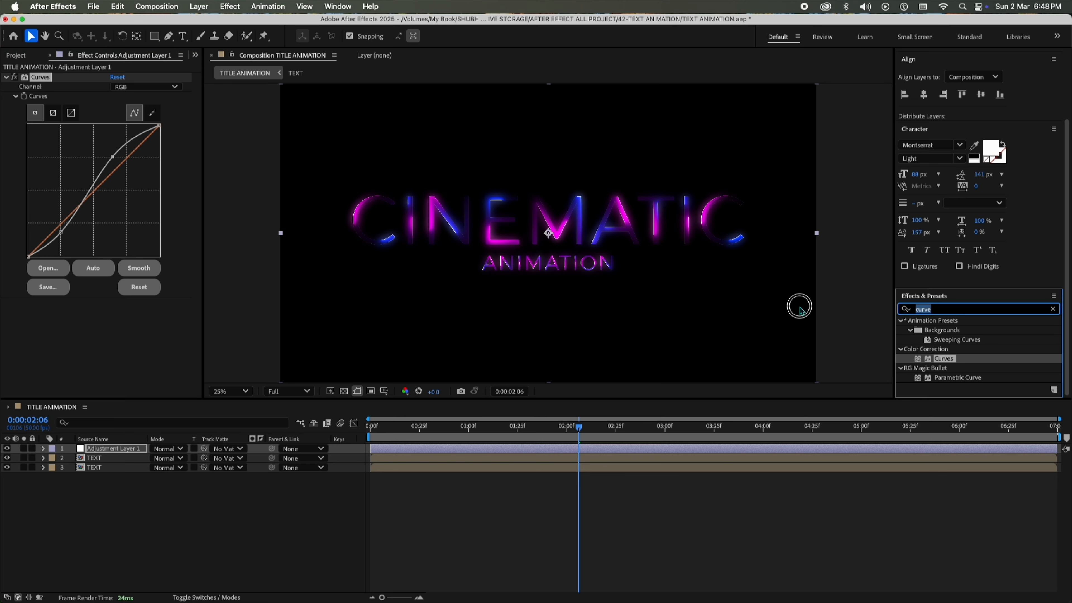
text(glow)
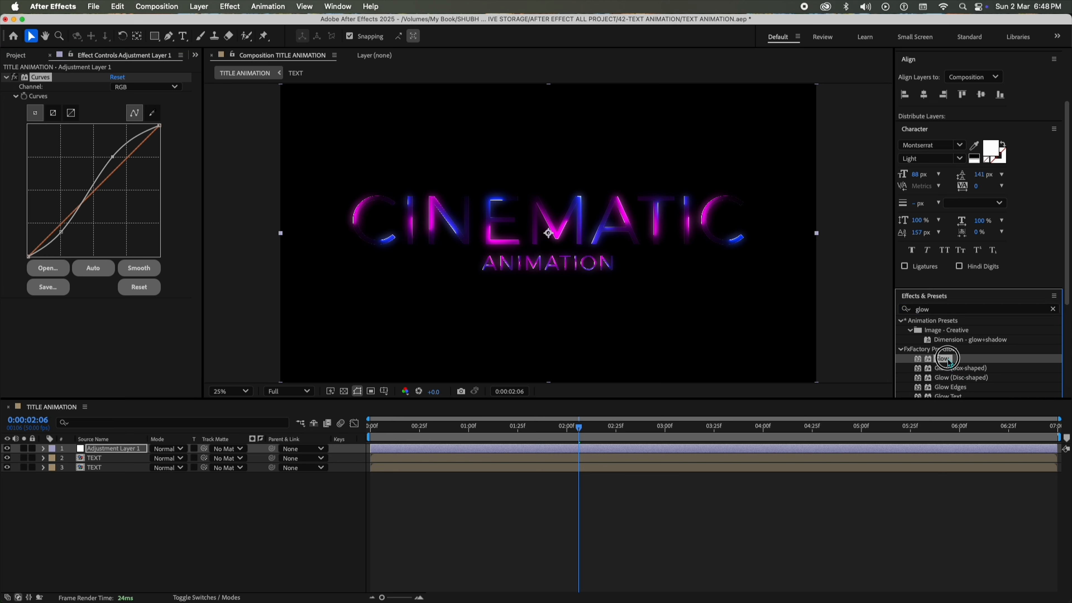
drag(943, 377, 126, 449)
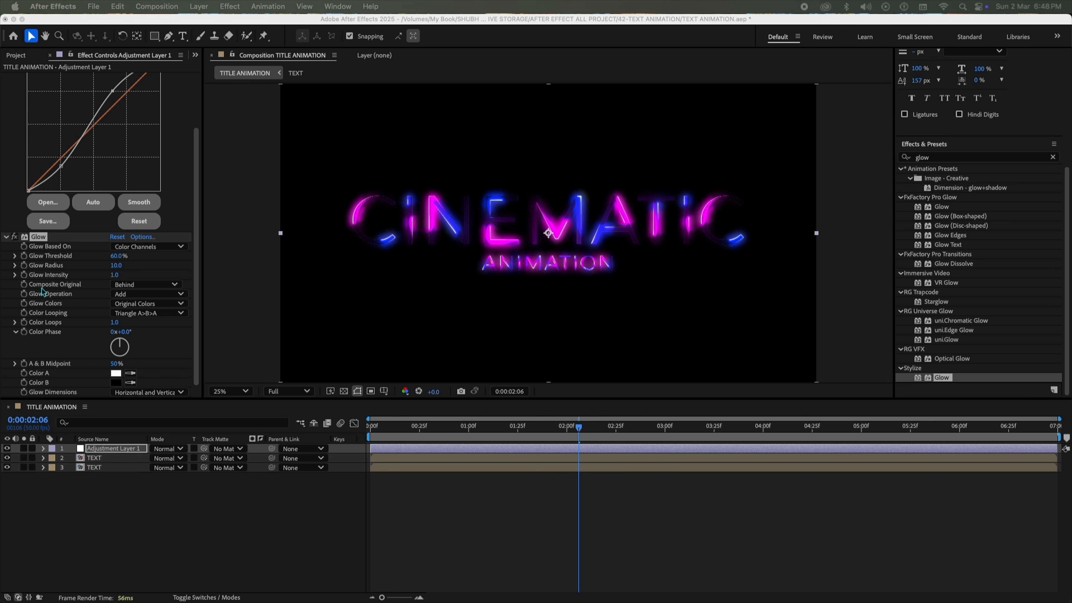
click(114, 265)
text(10)
key(Return)
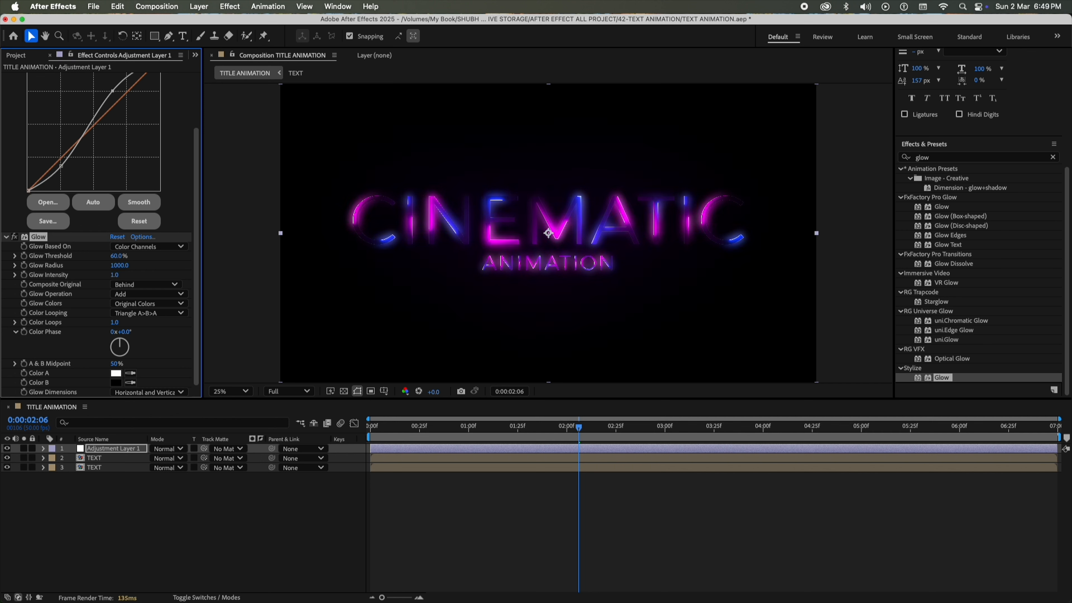
Create a null object in the TITLE ANIMATION composition and parent both TEXT layers to it.
drag(579, 428, 616, 436)
right_click(256, 499)
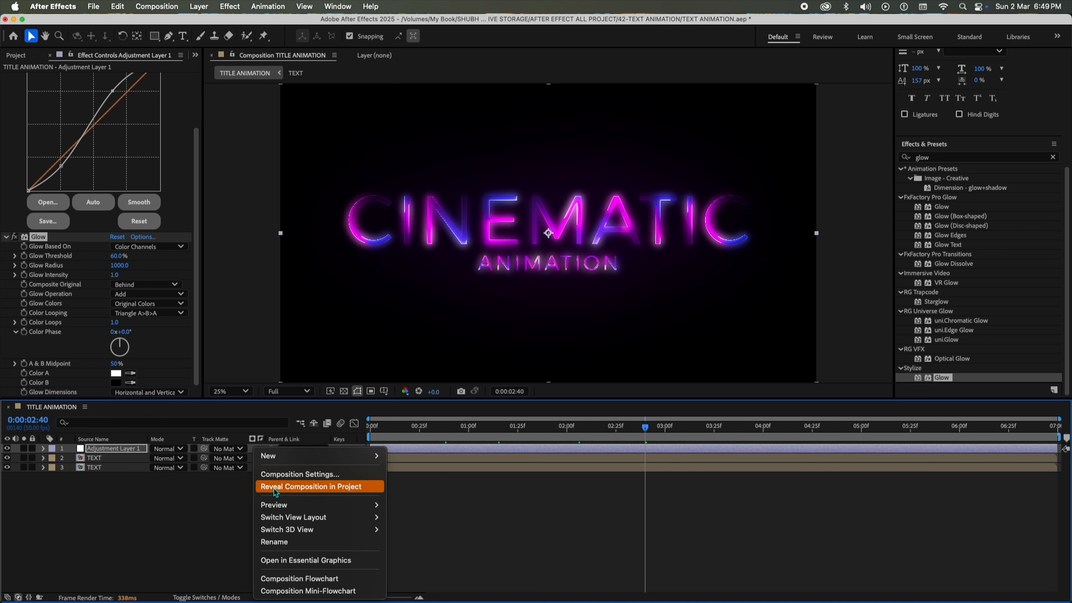
mouse_move(321, 455)
click(422, 523)
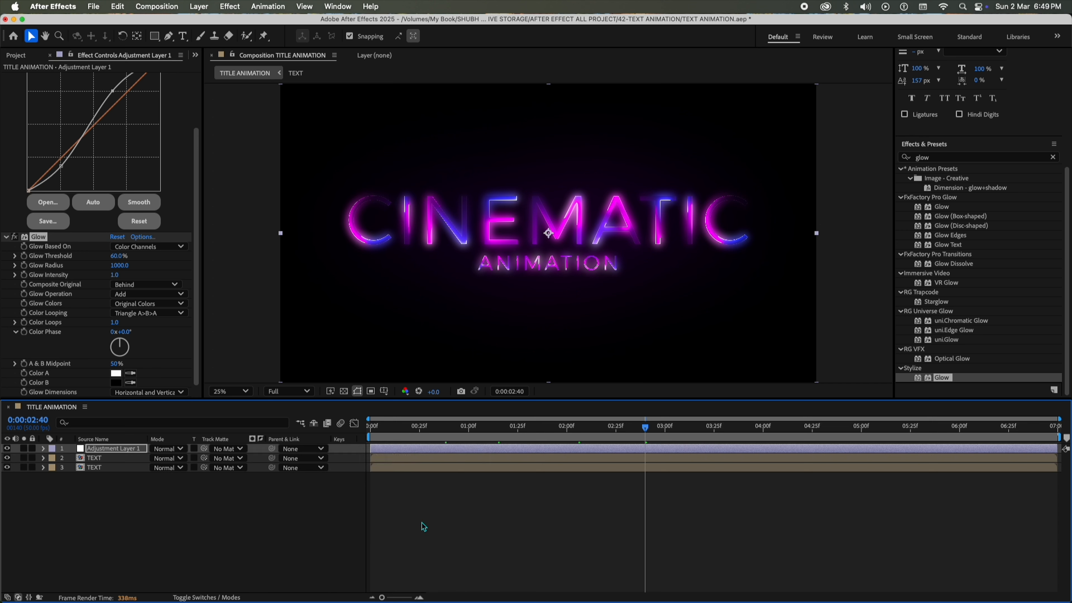
drag(122, 503, 131, 469)
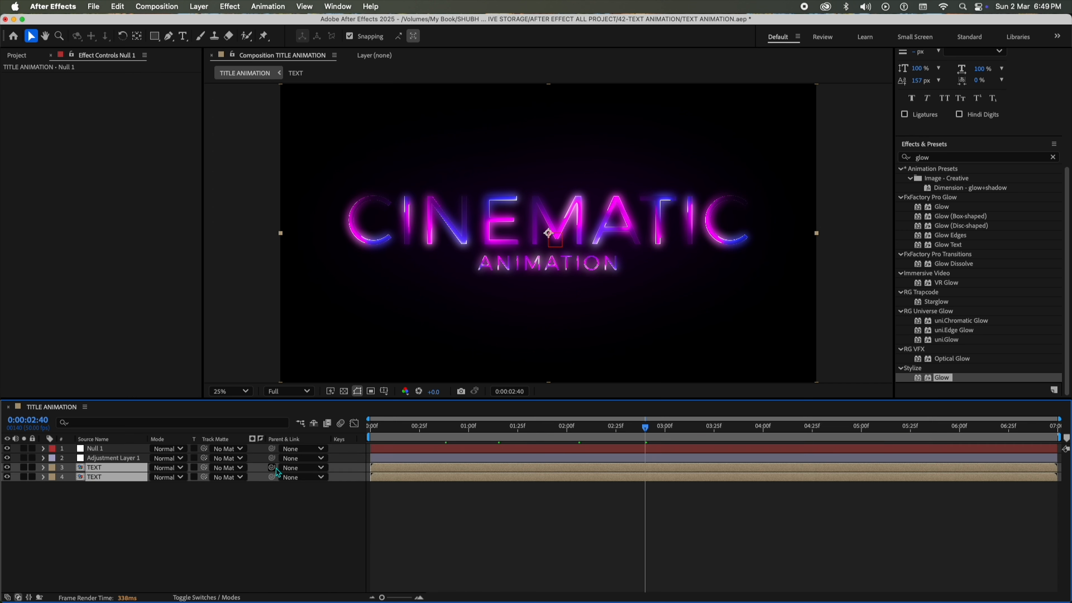
drag(272, 467, 89, 452)
Keyframe the null's Scale from 100% at the first frame to 110% at 0:00:06:49, and preview the animation from the start.
click(123, 449)
key(Home)
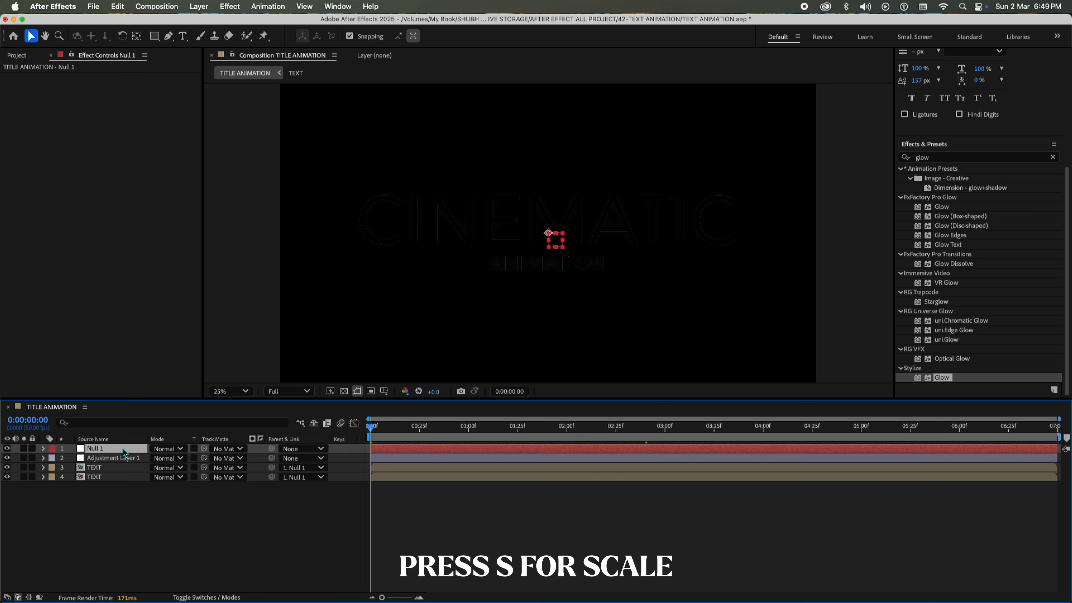
key(s)
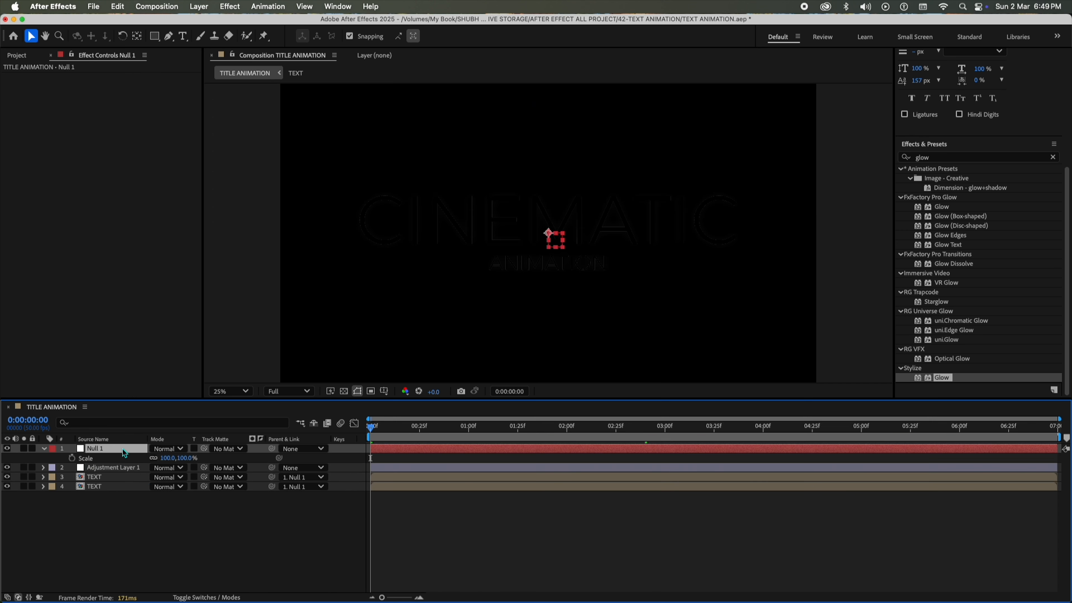
click(72, 458)
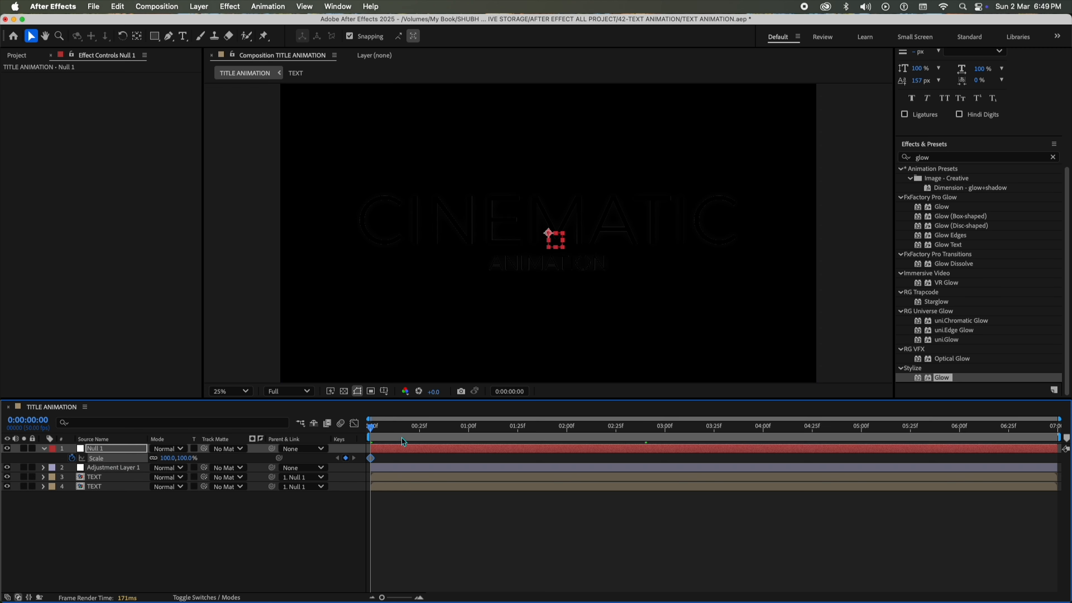
drag(404, 442, 1055, 439)
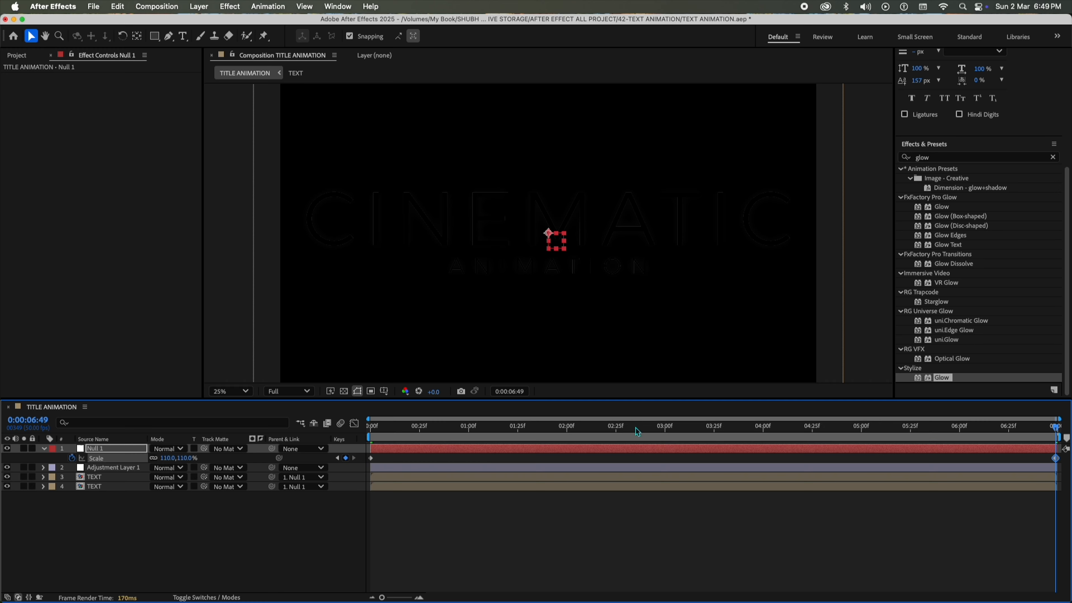
drag(405, 430, 363, 436)
key(space)
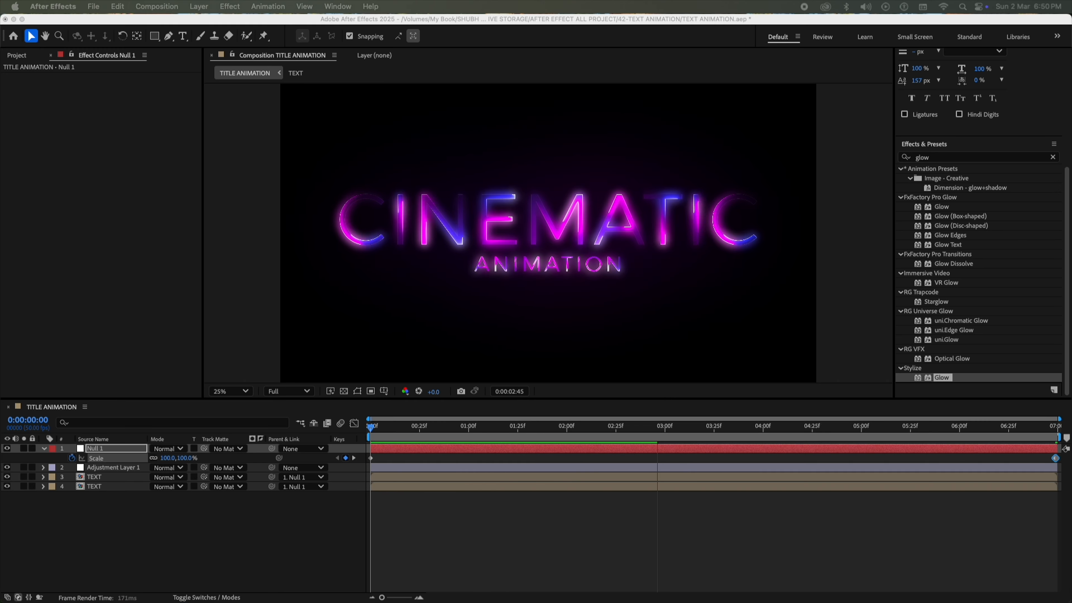